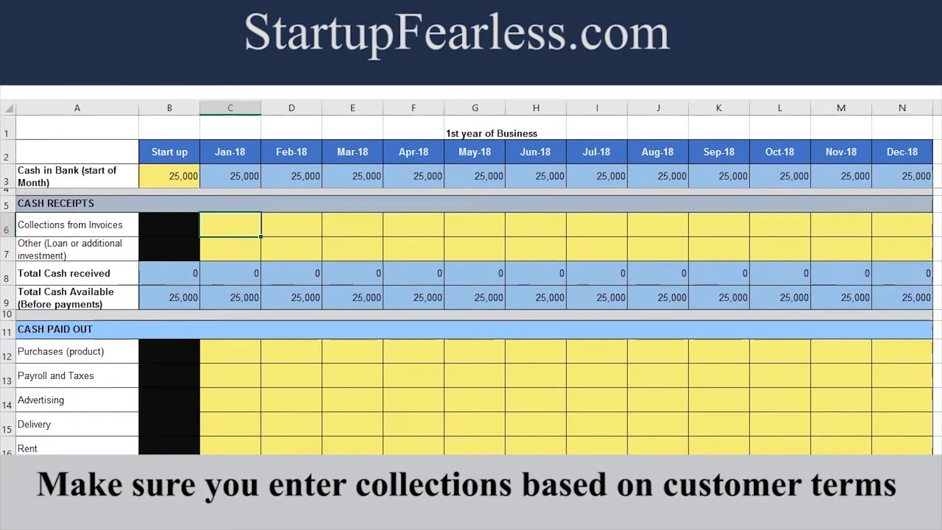
Step: Enter 25,000 as Collections from Invoices for Mar-18 and fill the same amount across through Dec-18
{"action": "left_click", "coordinate": [292, 224]}
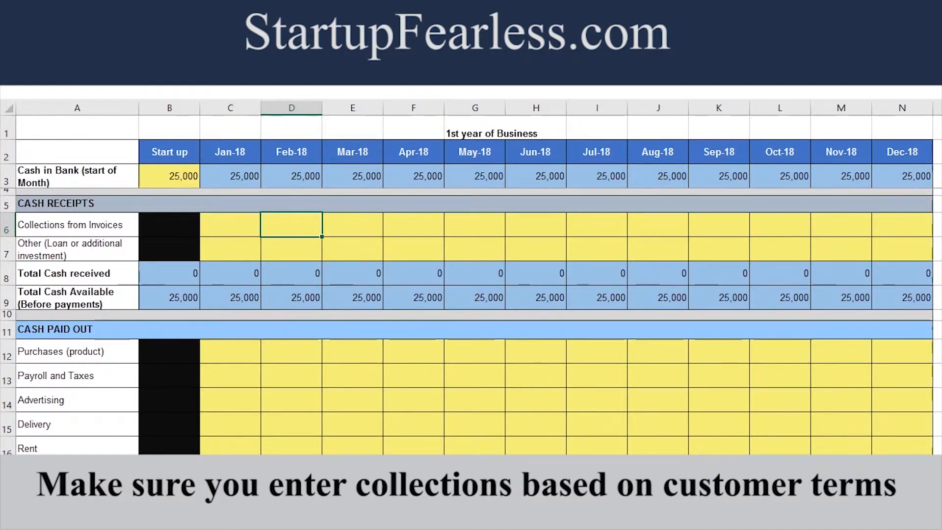
{"action": "left_click", "coordinate": [353, 224]}
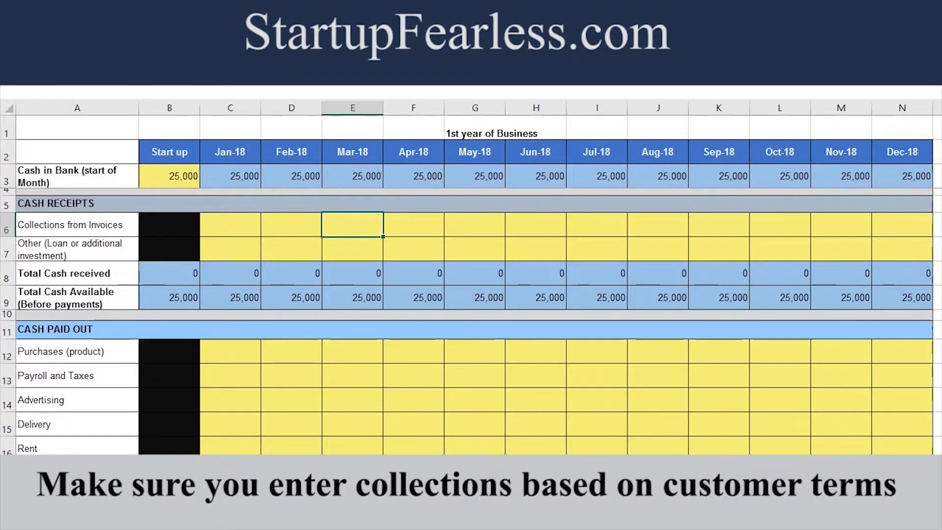
{"action": "type", "text": "25000"}
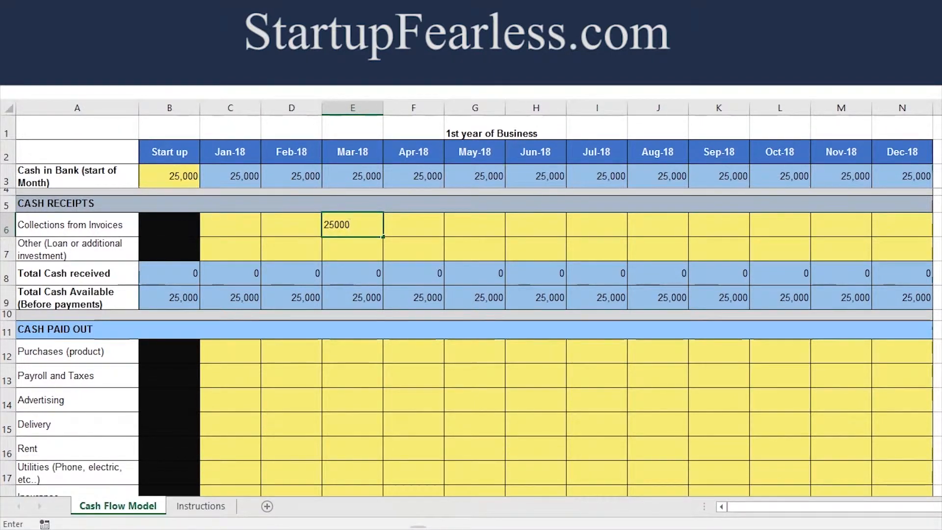
{"action": "key", "text": "Return"}
{"action": "left_click", "coordinate": [352, 225]}
{"action": "left_click_drag", "start_coordinate": [383, 237], "coordinate": [927, 237]}
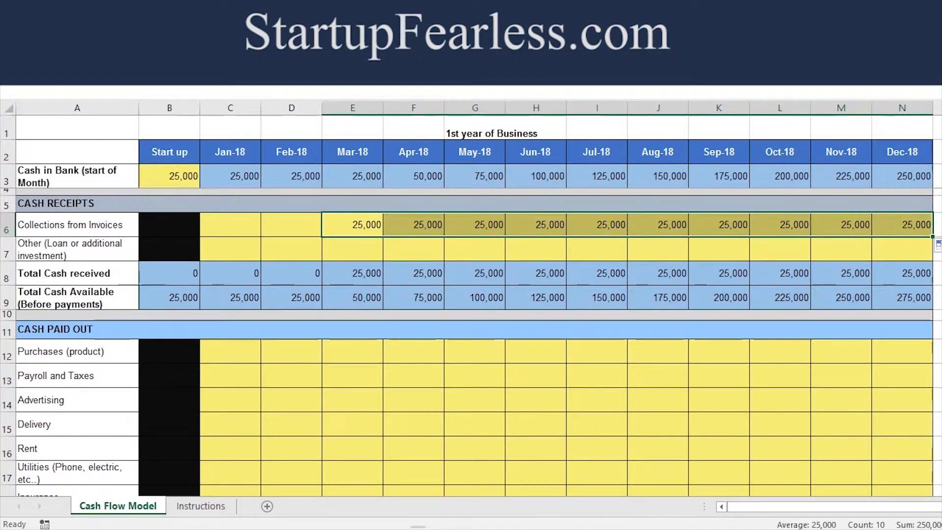
Step: Enter 15,000 for Purchases (product) in Jan-18 and copy it across every month through Dec-18
{"action": "left_click", "coordinate": [230, 351]}
{"action": "type", "text": "15,00"}
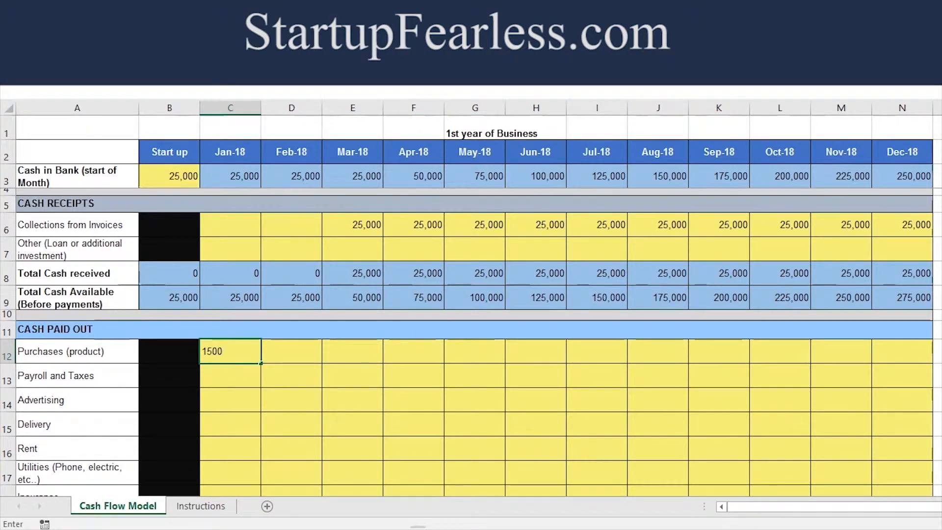
{"action": "type", "text": "0"}
{"action": "key", "text": "Return"}
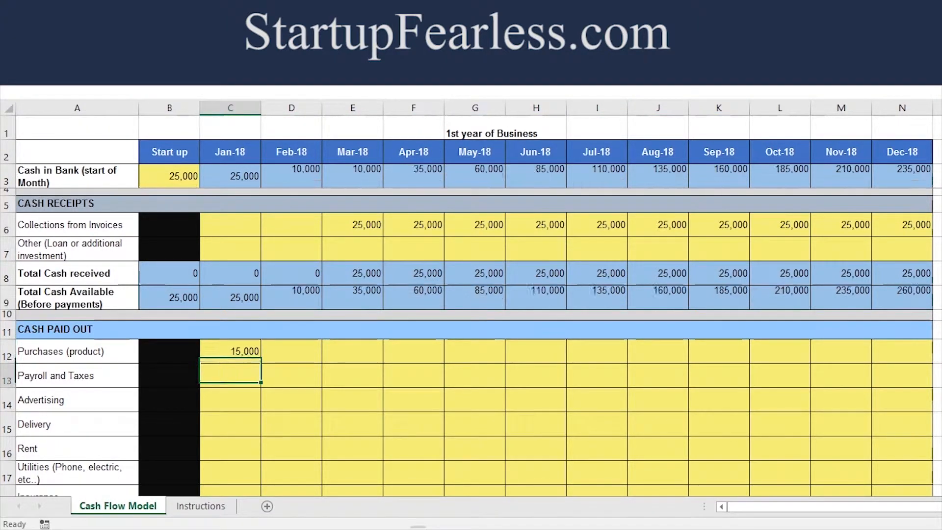
{"action": "left_click", "coordinate": [230, 352]}
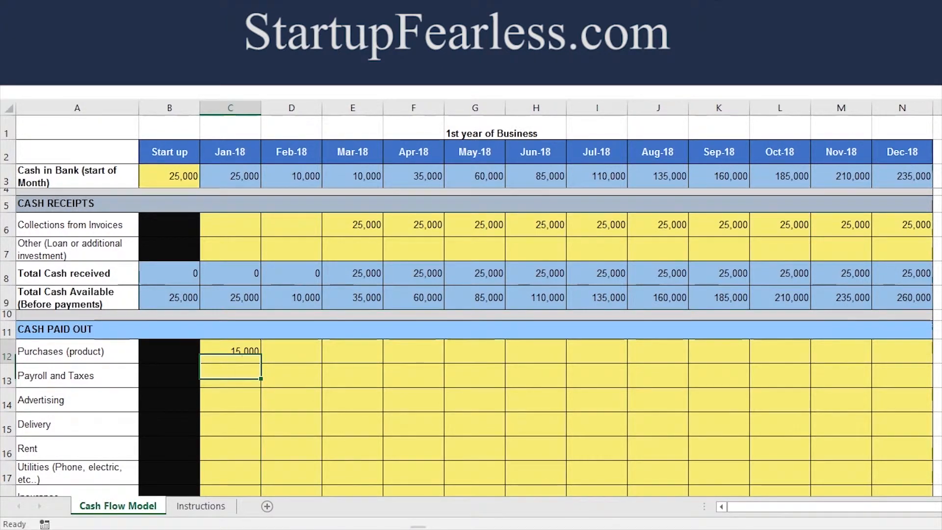
{"action": "left_click_drag", "start_coordinate": [261, 367], "coordinate": [912, 372]}
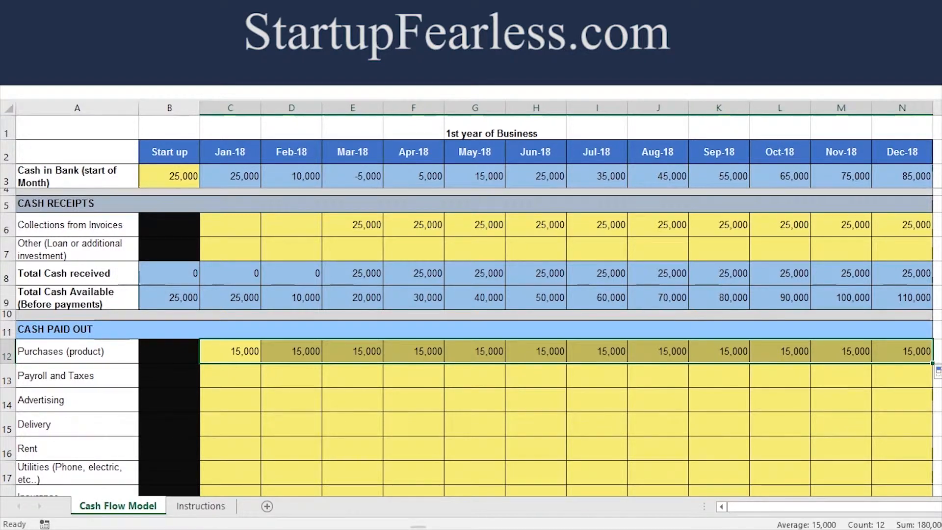
Step: Enter 300 for Advertising in Jan-18 and copy it across every month through Dec-18
{"action": "left_click", "coordinate": [231, 375]}
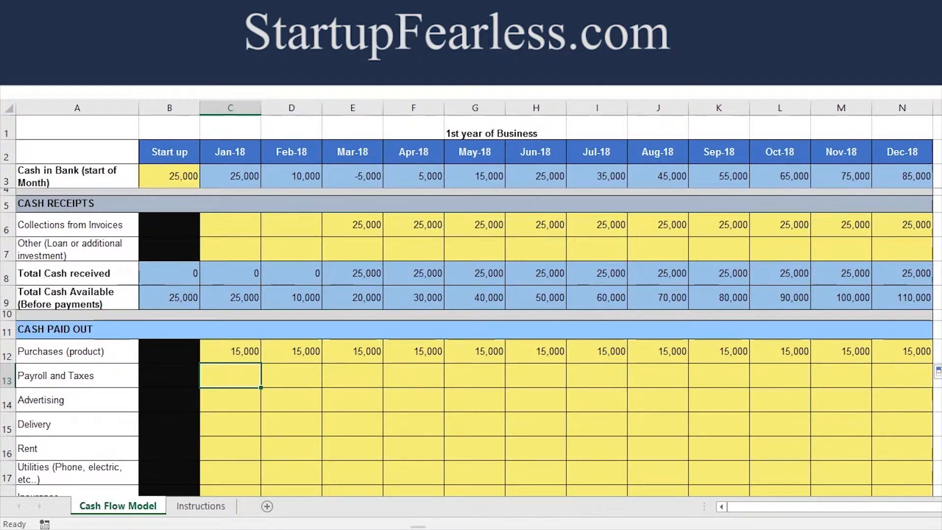
{"action": "left_click", "coordinate": [230, 400]}
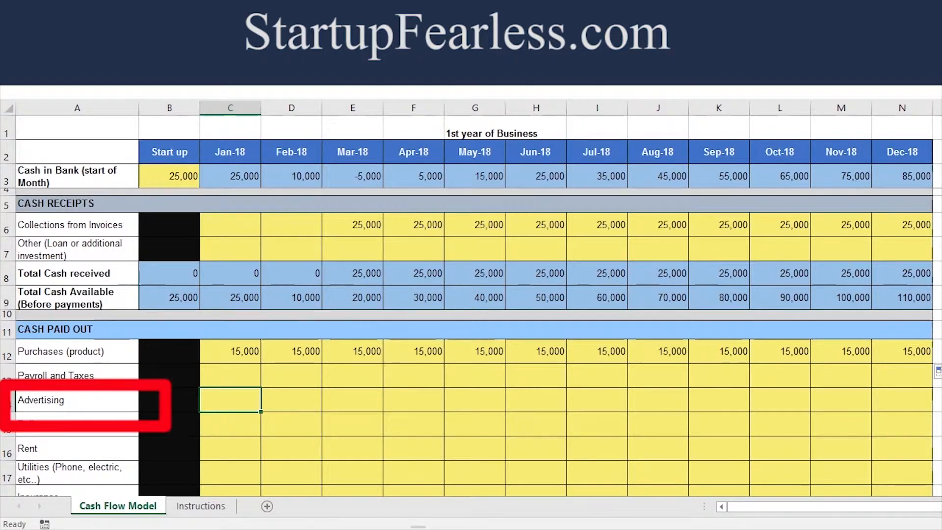
{"action": "type", "text": "300"}
{"action": "key", "text": "Return"}
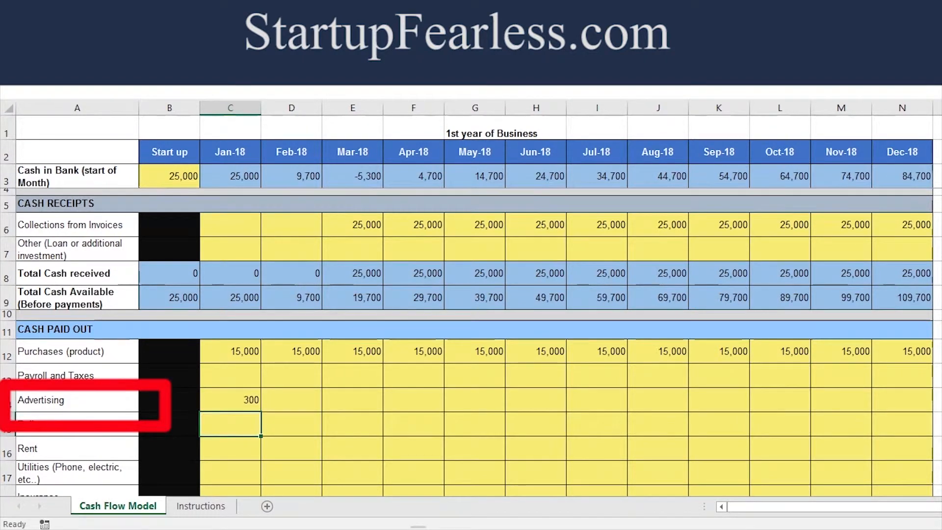
{"action": "left_click", "coordinate": [230, 400]}
{"action": "left_click_drag", "start_coordinate": [261, 411], "coordinate": [922, 414]}
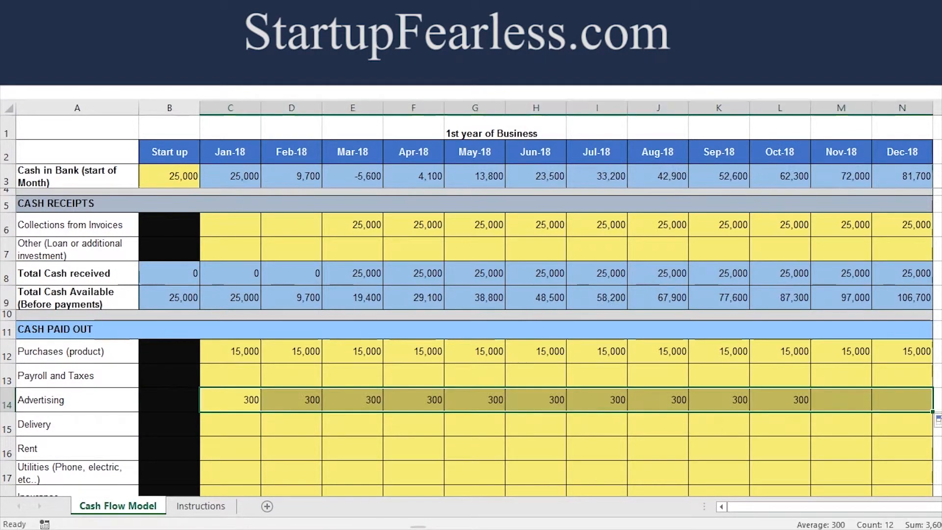
Step: Enter 300 for Delivery in Jan-18 and copy it across every month through Dec-18
{"action": "left_click", "coordinate": [230, 424]}
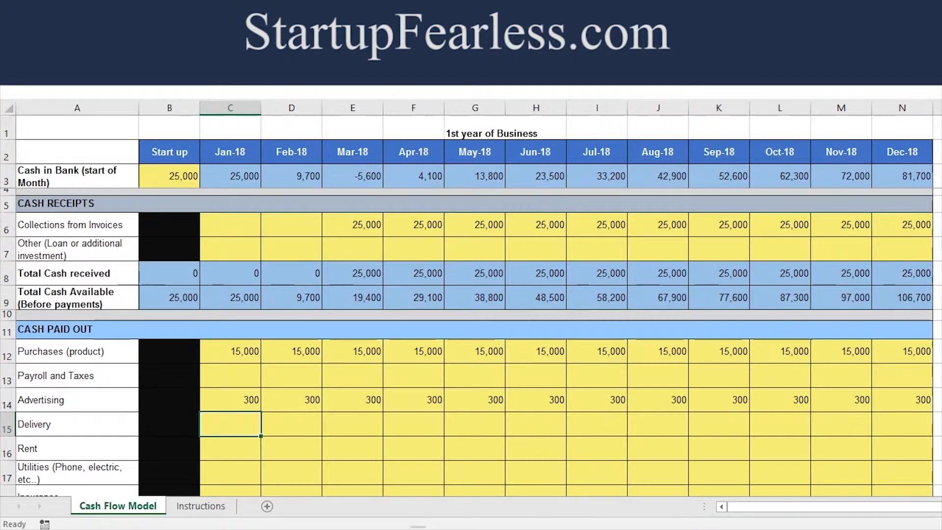
{"action": "type", "text": "300"}
{"action": "key", "text": "Return"}
{"action": "left_click", "coordinate": [230, 423]}
{"action": "left_click_drag", "start_coordinate": [260, 435], "coordinate": [913, 442]}
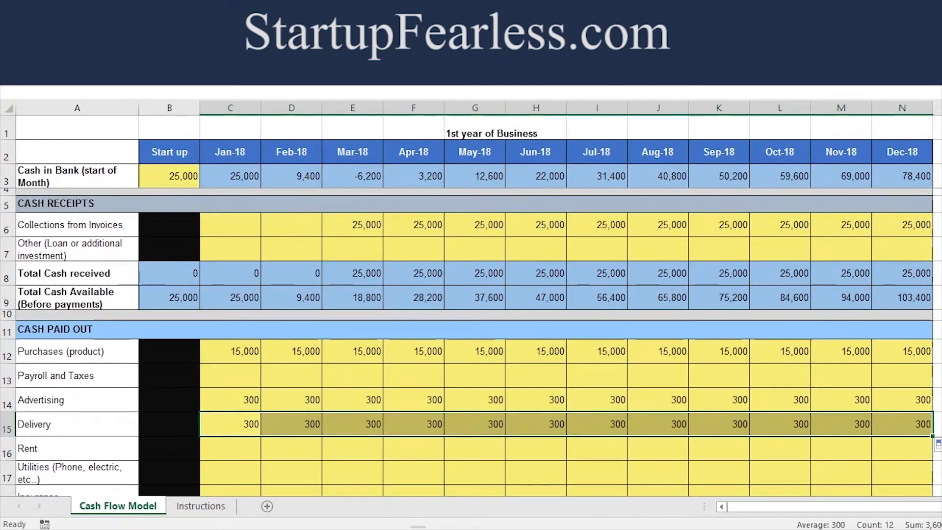
Step: Enter 1,500 for Rent in Jan-18 and copy it across every month through Dec-18
{"action": "left_click", "coordinate": [248, 447]}
{"action": "type", "text": "1500"}
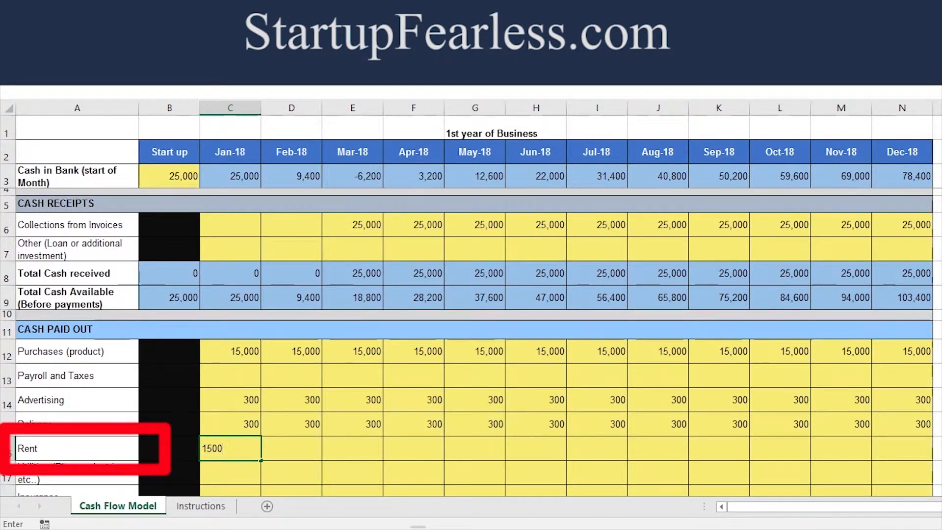
{"action": "key", "text": "ctrl+Return"}
{"action": "left_click_drag", "start_coordinate": [260, 460], "coordinate": [934, 461]}
Step: Enter 300 for Utilities in Jan-18 and copy it across every month through Dec-18
{"action": "scroll", "coordinate": [933, 461], "scroll_direction": "down", "scroll_amount": 3}
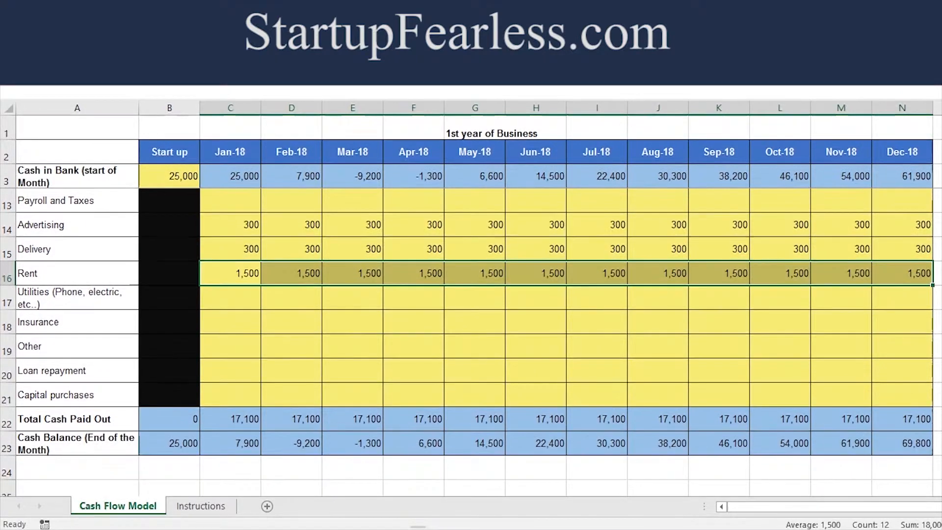
{"action": "left_click", "coordinate": [230, 297]}
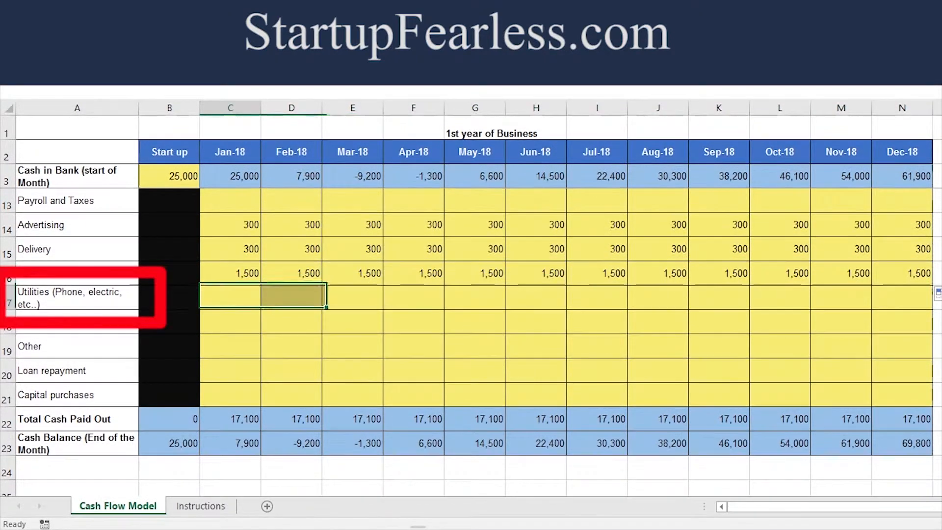
{"action": "type", "text": "300"}
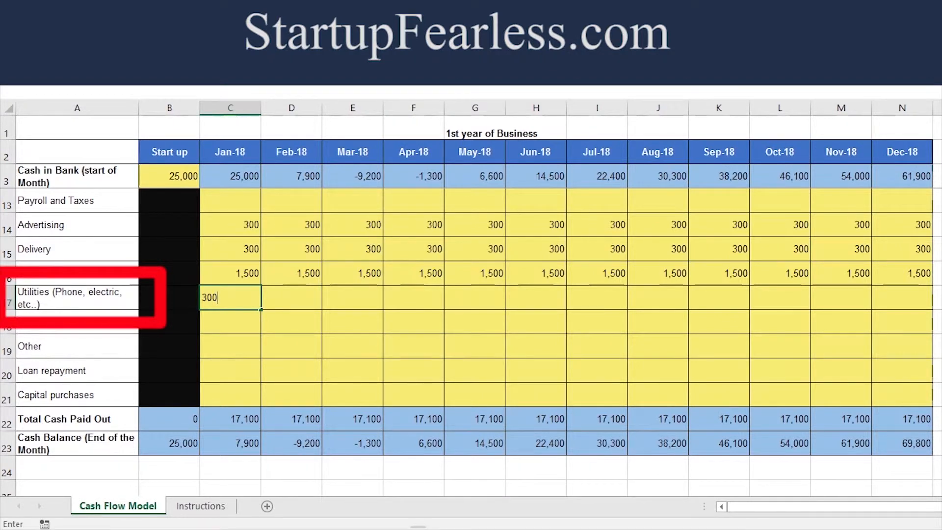
{"action": "key", "text": "Return"}
{"action": "key", "text": "Up"}
{"action": "left_click_drag", "start_coordinate": [261, 309], "coordinate": [927, 319]}
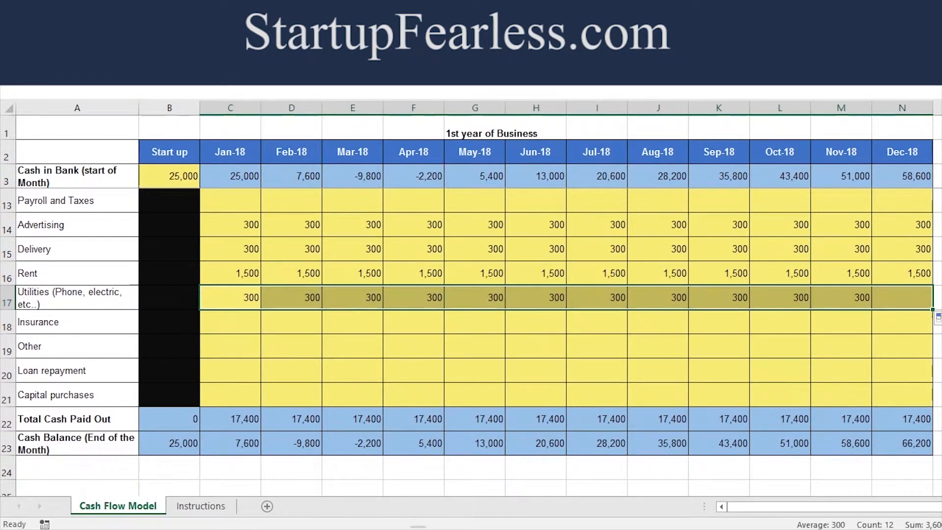
Step: Enter 300 for Insurance in Jan-18 and copy it across every month through Dec-18
{"action": "left_click", "coordinate": [230, 322]}
{"action": "type", "text": "300"}
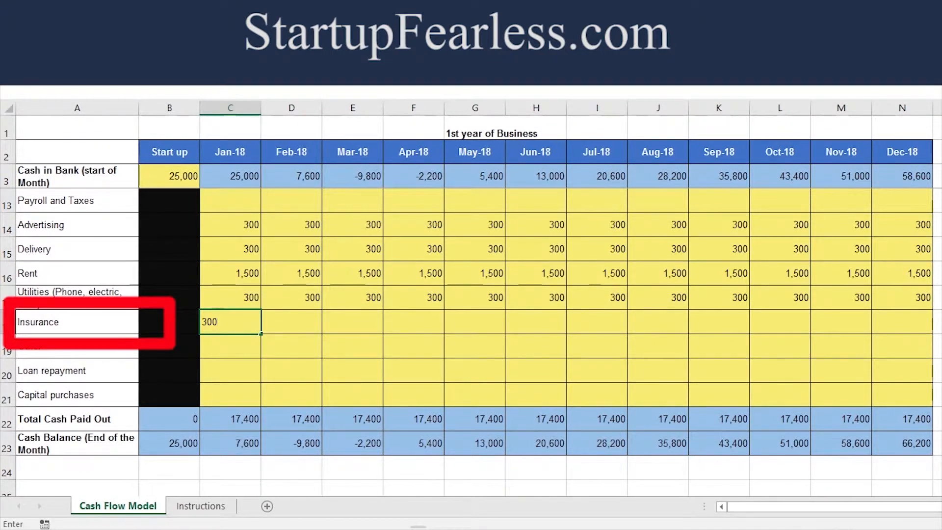
{"action": "key", "text": "Return"}
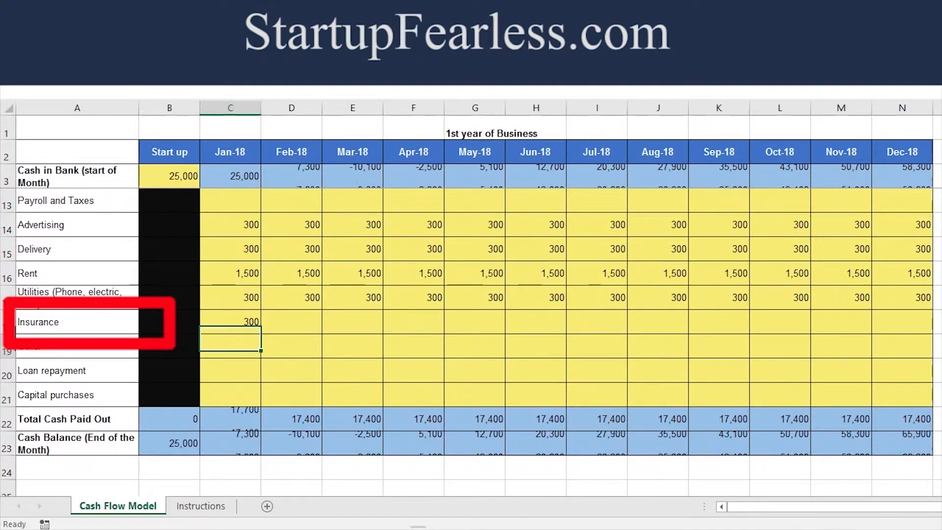
{"action": "left_click", "coordinate": [230, 322]}
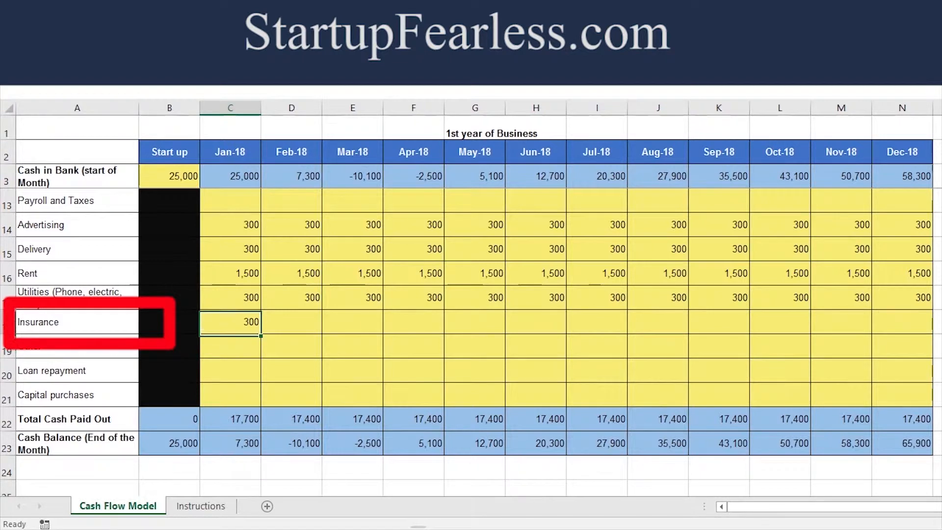
{"action": "left_click_drag", "start_coordinate": [260, 333], "coordinate": [732, 345]}
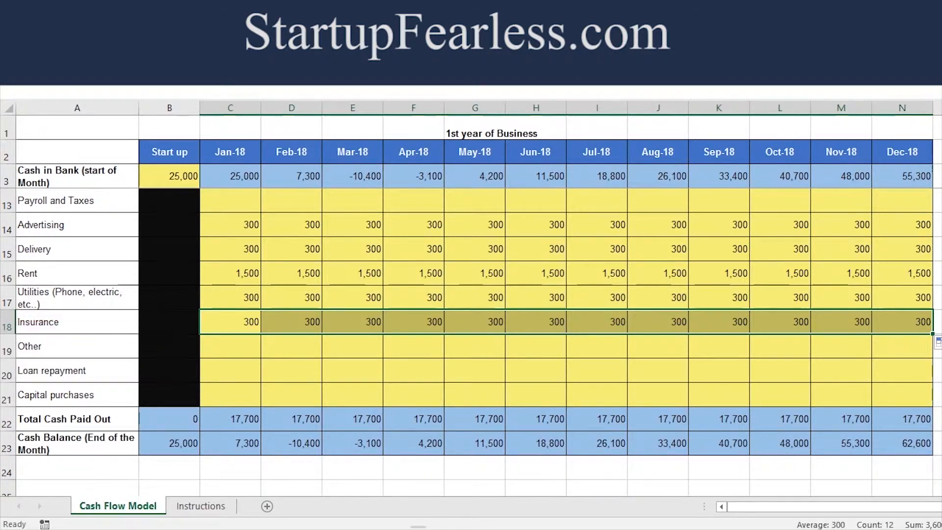
Step: Review the Loan repayment and Capital purchases rows, total cash available, cash paid out items and end-of-month cash balances
{"action": "left_click", "coordinate": [230, 371]}
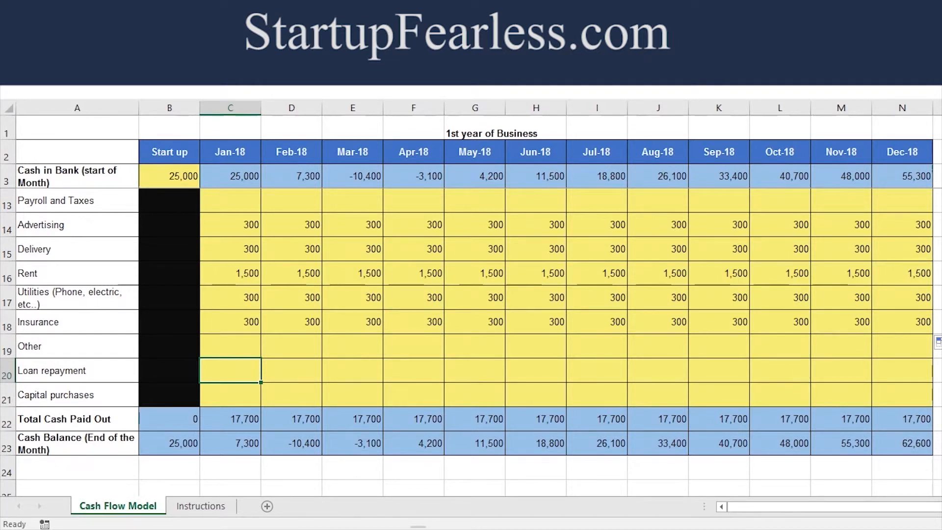
{"action": "left_click", "coordinate": [230, 394]}
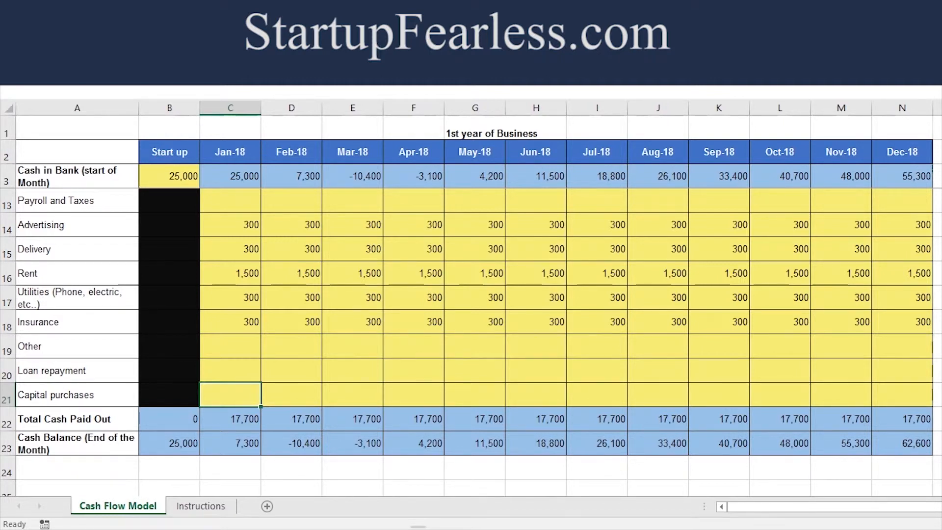
{"action": "scroll", "coordinate": [471, 304], "scroll_direction": "up", "scroll_amount": 3}
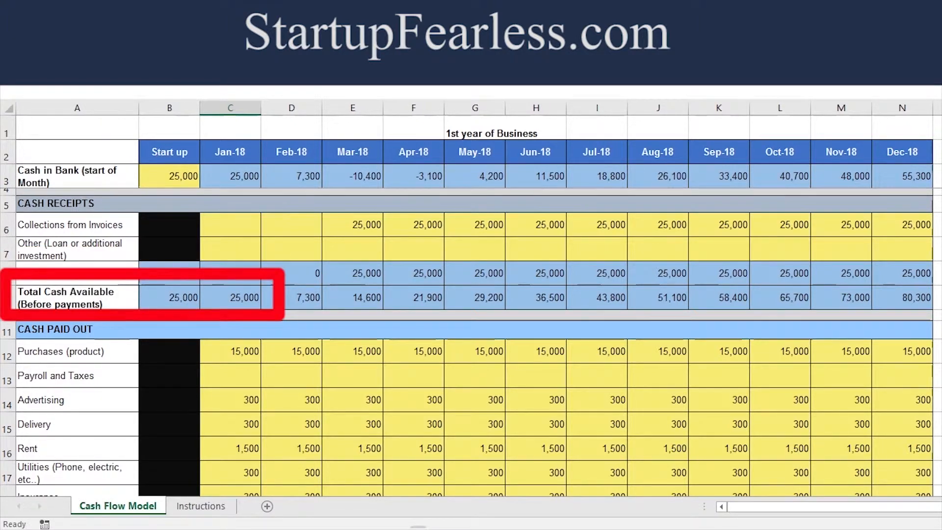
{"action": "scroll", "coordinate": [471, 343], "scroll_direction": "down", "scroll_amount": 1}
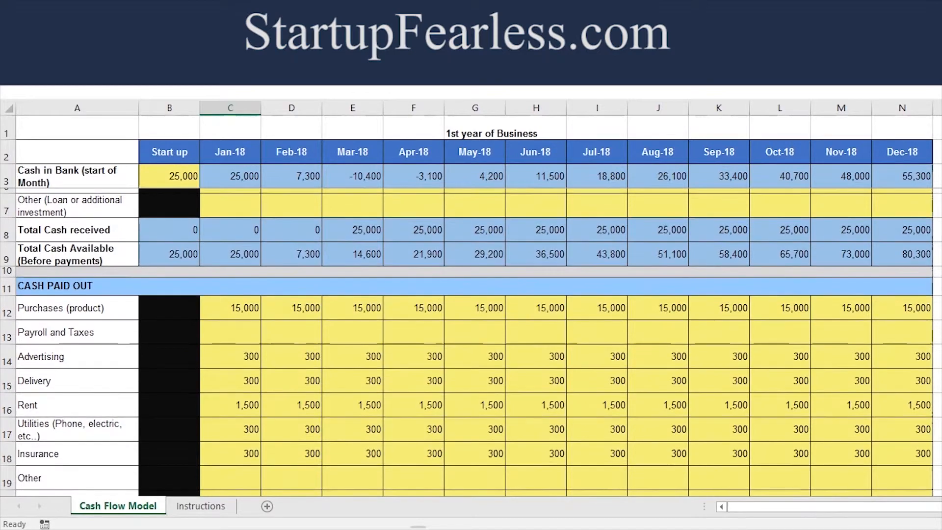
{"action": "scroll", "coordinate": [471, 319], "scroll_direction": "down", "scroll_amount": 1}
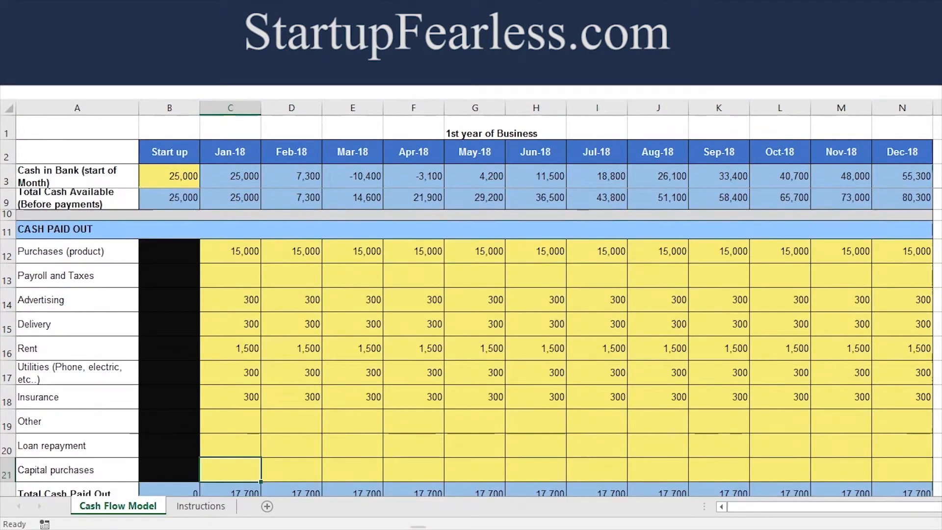
{"action": "scroll", "coordinate": [471, 318], "scroll_direction": "down", "scroll_amount": 1}
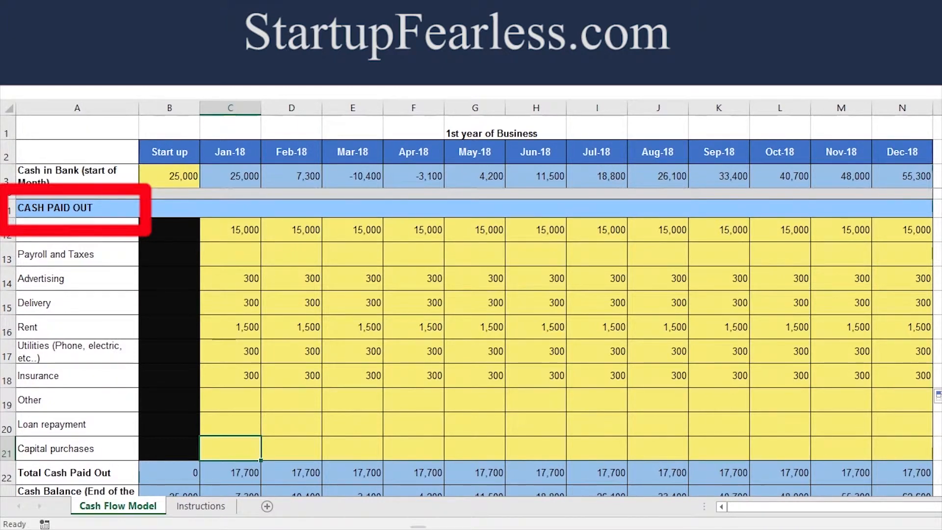
{"action": "scroll", "coordinate": [471, 319], "scroll_direction": "down", "scroll_amount": 1}
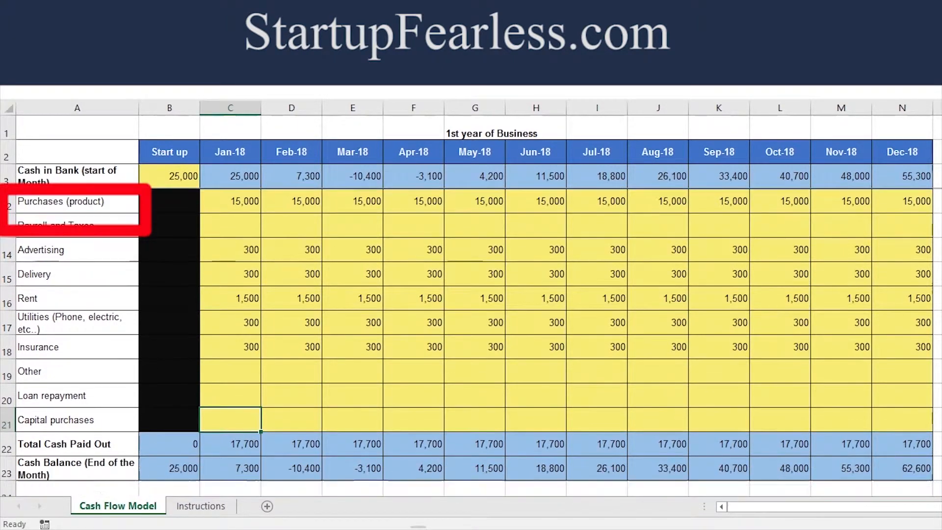
{"action": "scroll", "coordinate": [471, 319], "scroll_direction": "down", "scroll_amount": 1}
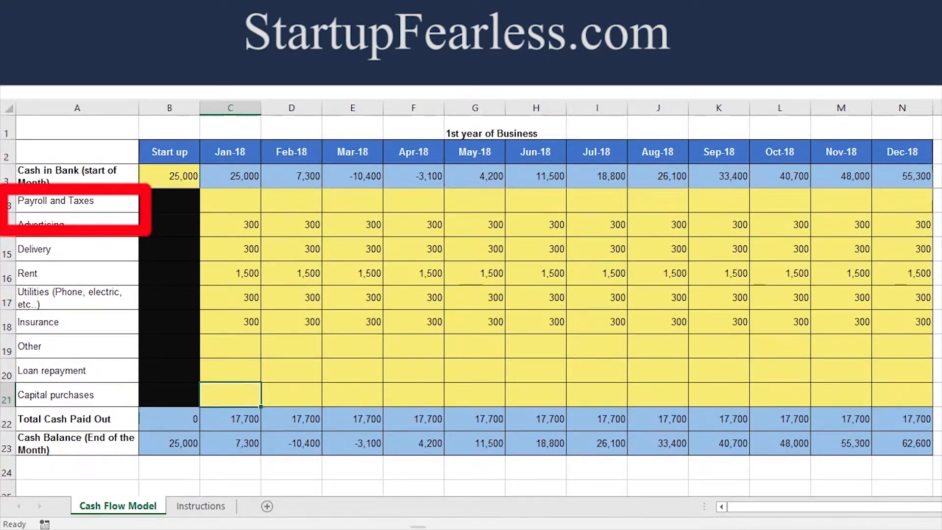
{"action": "scroll", "coordinate": [471, 319], "scroll_direction": "down", "scroll_amount": 3}
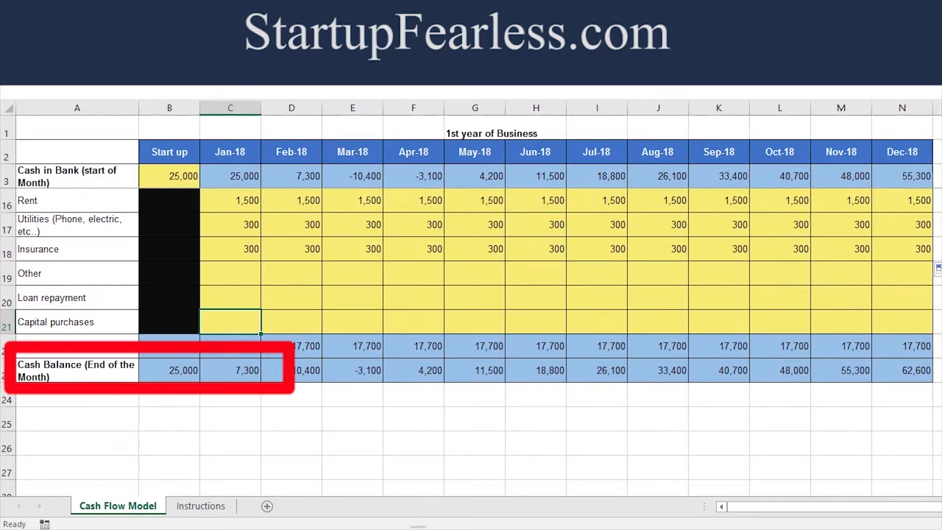
{"action": "scroll", "coordinate": [471, 342], "scroll_direction": "up", "scroll_amount": 2}
{"action": "scroll", "coordinate": [471, 342], "scroll_direction": "up", "scroll_amount": 3}
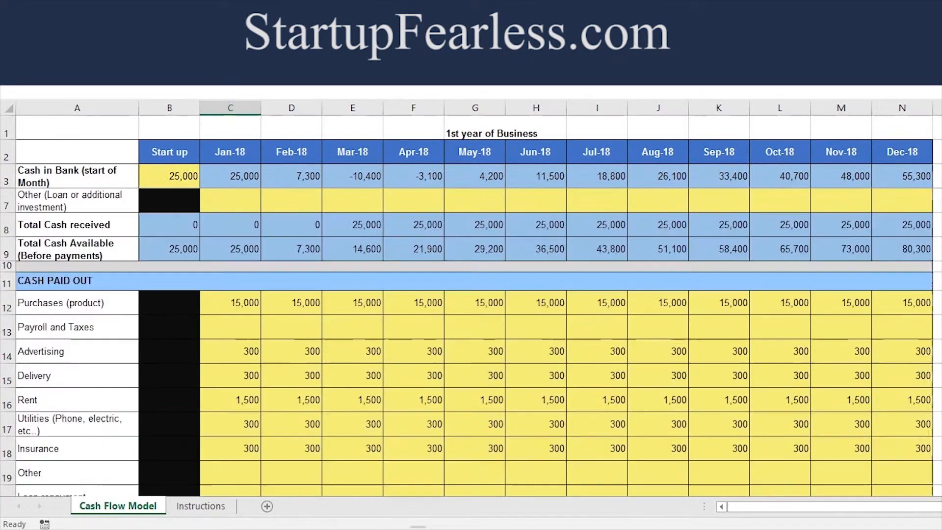
{"action": "scroll", "coordinate": [471, 341], "scroll_direction": "down", "scroll_amount": 5}
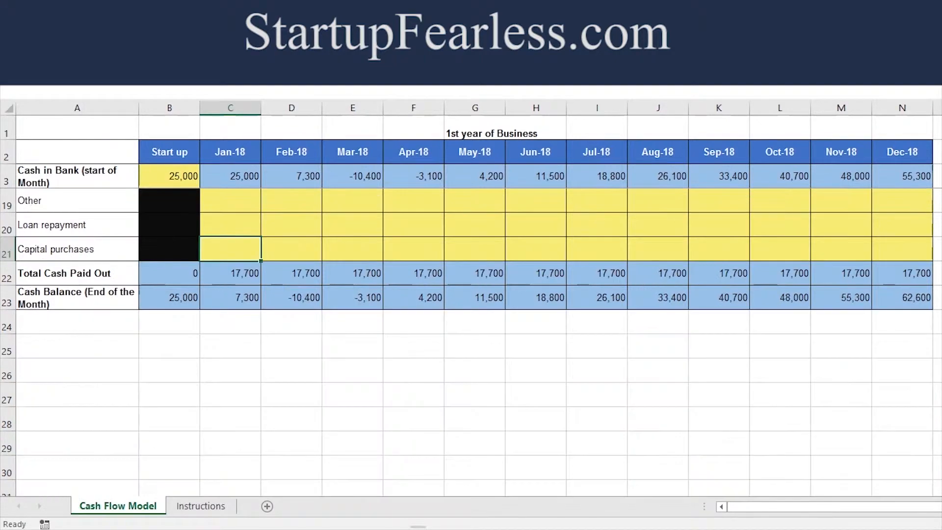
{"action": "scroll", "coordinate": [471, 341], "scroll_direction": "up", "scroll_amount": 5}
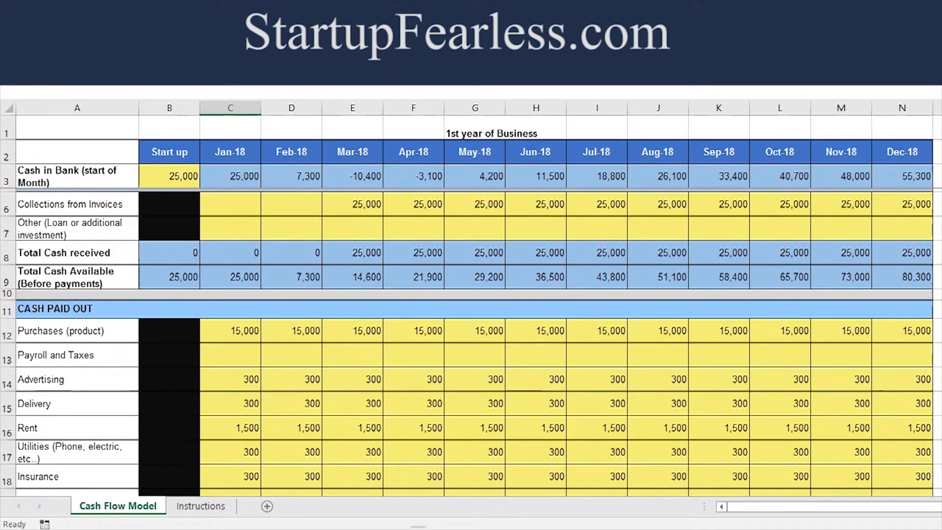
Step: Examine the Feb-18 invoice collections and loan or investment cells against total cash paid out and the end-of-month balance
{"action": "scroll", "coordinate": [471, 341], "scroll_direction": "up", "scroll_amount": 1}
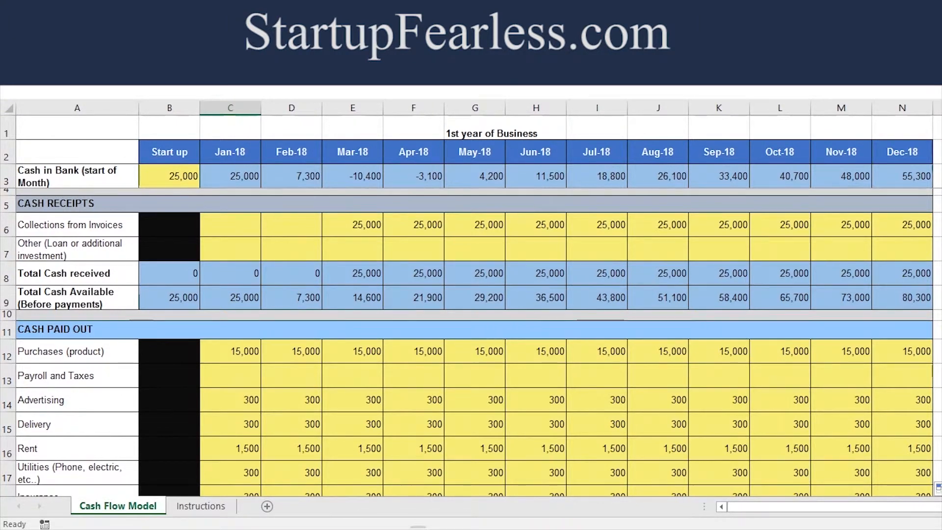
{"action": "left_click", "coordinate": [292, 249]}
{"action": "left_click_drag", "start_coordinate": [291, 225], "coordinate": [292, 249]}
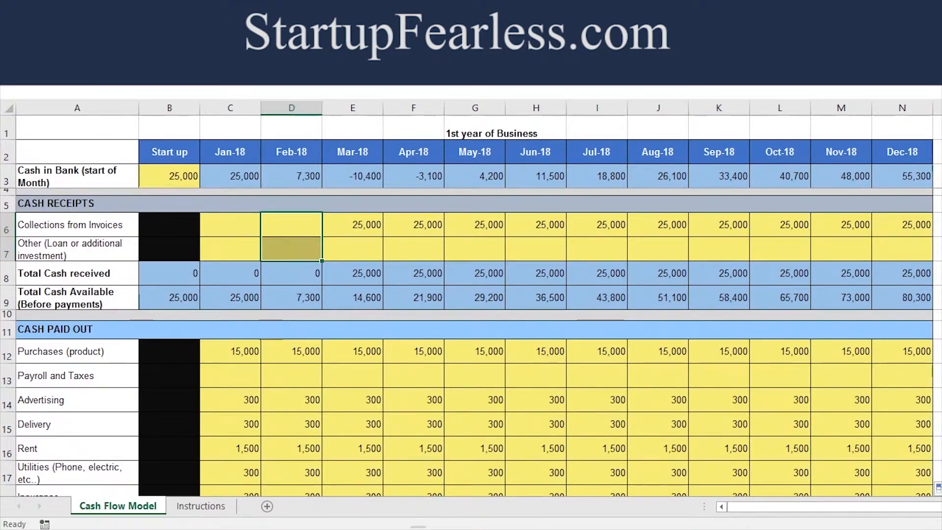
{"action": "scroll", "coordinate": [471, 343], "scroll_direction": "down", "scroll_amount": 1}
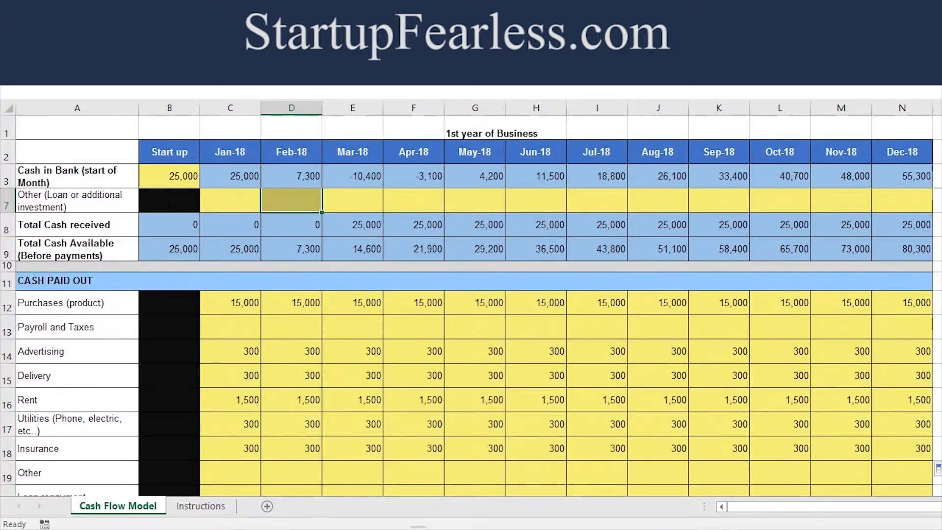
{"action": "scroll", "coordinate": [471, 343], "scroll_direction": "down", "scroll_amount": 2}
{"action": "scroll", "coordinate": [471, 343], "scroll_direction": "down", "scroll_amount": 1}
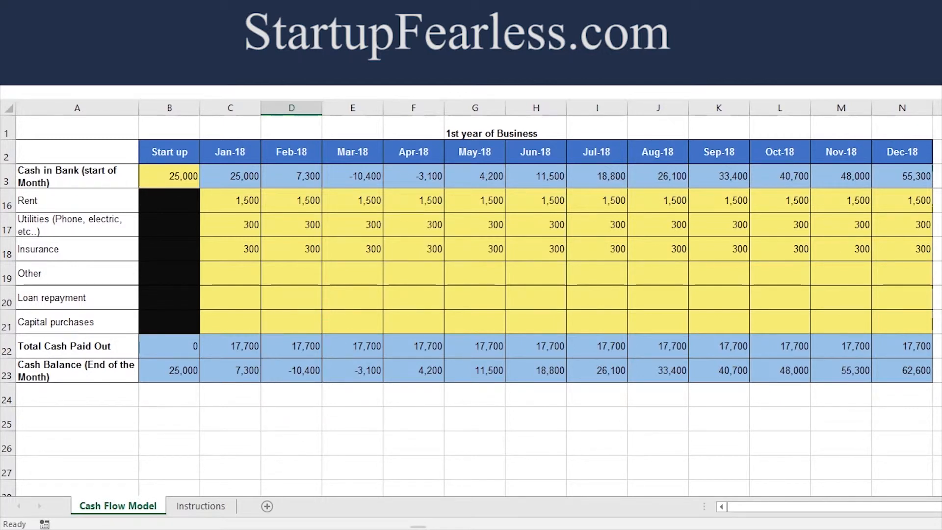
{"action": "scroll", "coordinate": [176, 399], "scroll_direction": "up", "scroll_amount": 3}
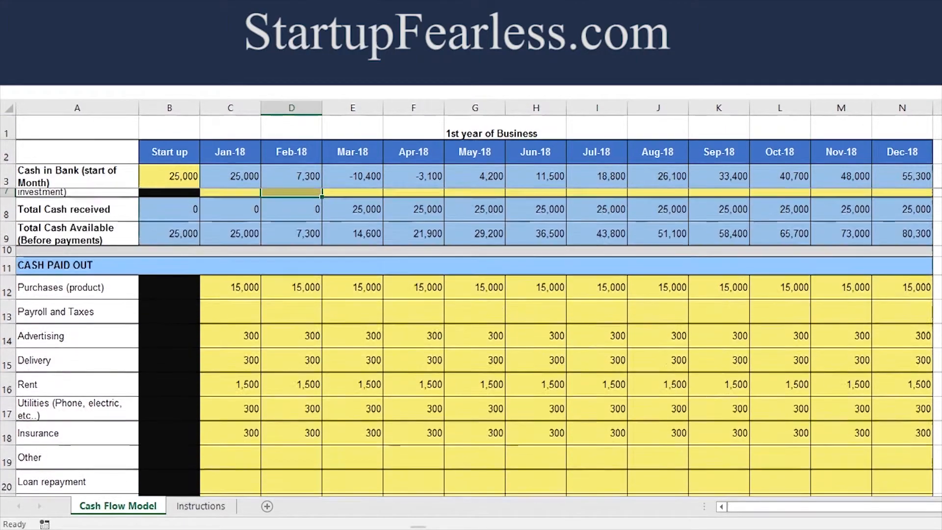
{"action": "scroll", "coordinate": [471, 344], "scroll_direction": "up", "scroll_amount": 3}
{"action": "scroll", "coordinate": [471, 343], "scroll_direction": "up", "scroll_amount": 1}
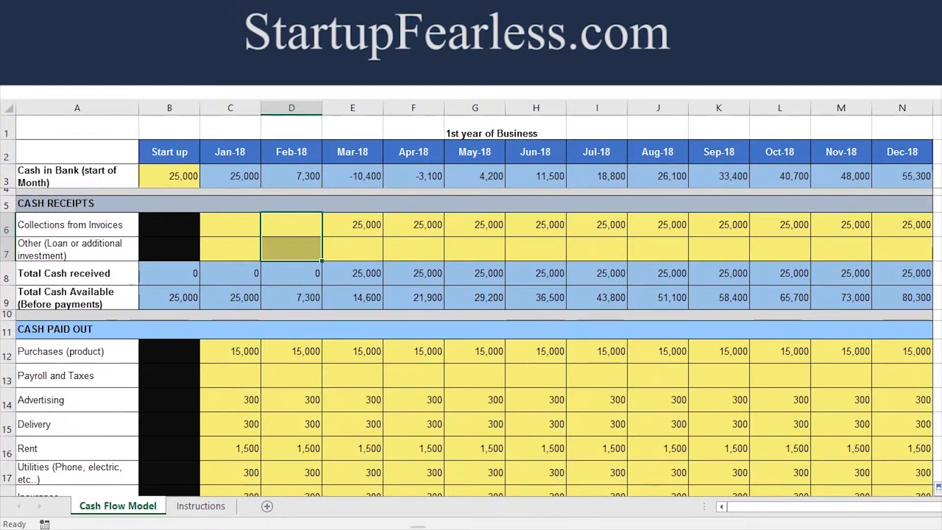
Step: Check the size of the Feb-18 cash shortfall in the end-of-month Cash Balance row against the receipts and expense rows
{"action": "scroll", "coordinate": [471, 344], "scroll_direction": "down", "scroll_amount": 1}
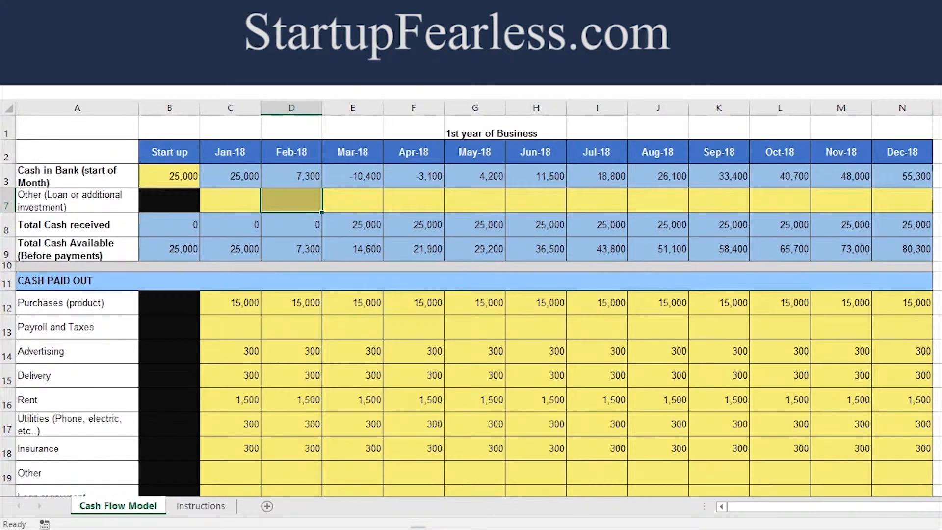
{"action": "scroll", "coordinate": [471, 344], "scroll_direction": "down", "scroll_amount": 2}
{"action": "scroll", "coordinate": [471, 344], "scroll_direction": "down", "scroll_amount": 2}
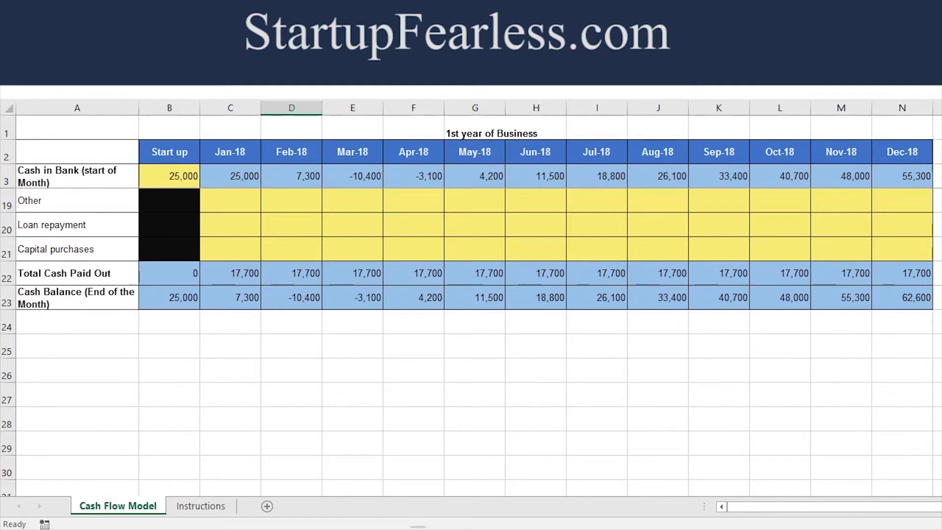
{"action": "scroll", "coordinate": [471, 343], "scroll_direction": "up", "scroll_amount": 2}
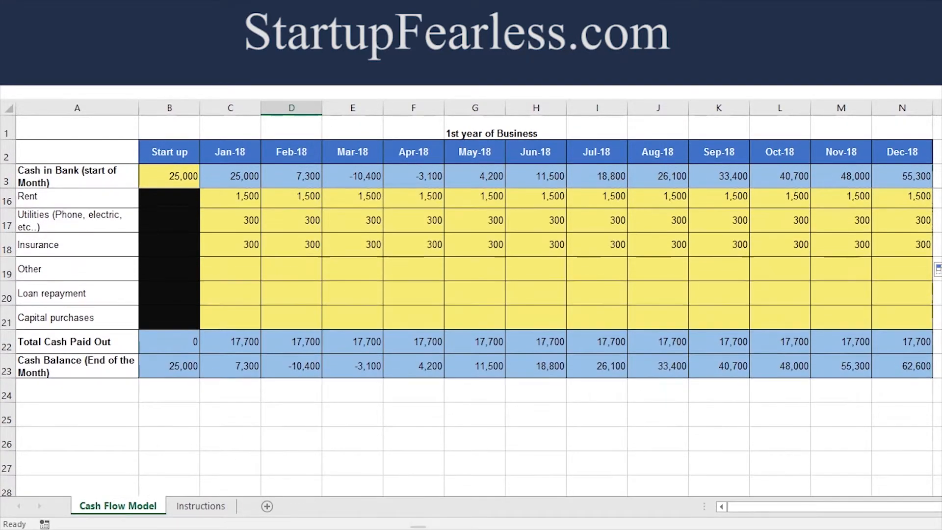
{"action": "scroll", "coordinate": [471, 344], "scroll_direction": "up", "scroll_amount": 3}
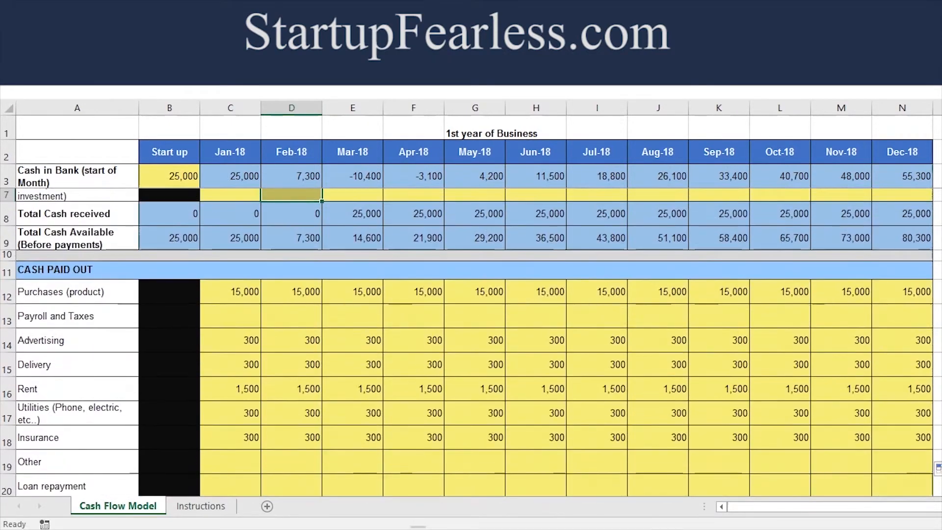
{"action": "scroll", "coordinate": [471, 344], "scroll_direction": "up", "scroll_amount": 2}
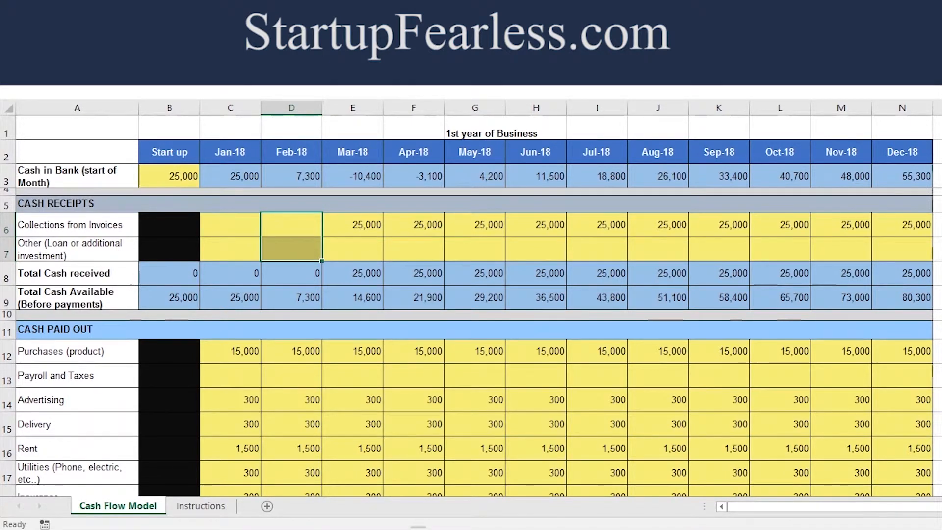
{"action": "scroll", "coordinate": [471, 342], "scroll_direction": "down", "scroll_amount": 1}
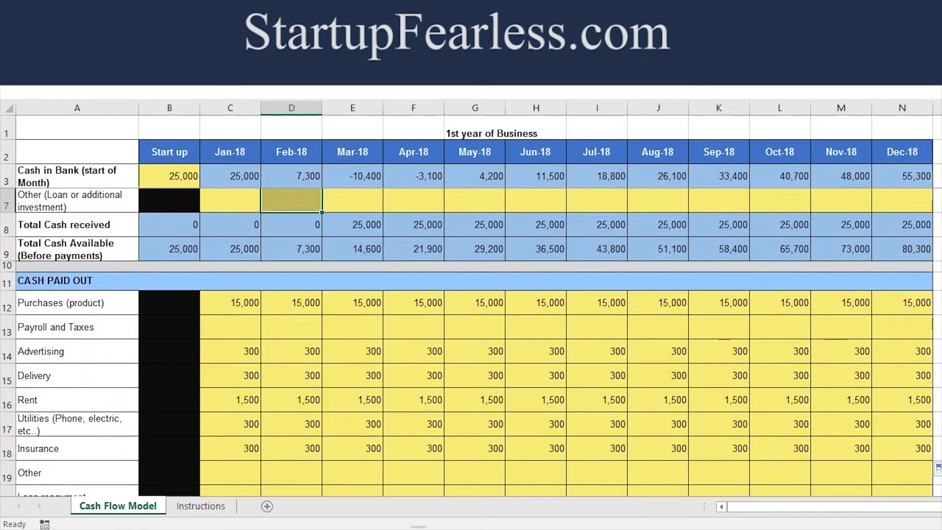
{"action": "scroll", "coordinate": [471, 342], "scroll_direction": "down", "scroll_amount": 2}
{"action": "scroll", "coordinate": [471, 342], "scroll_direction": "down", "scroll_amount": 1}
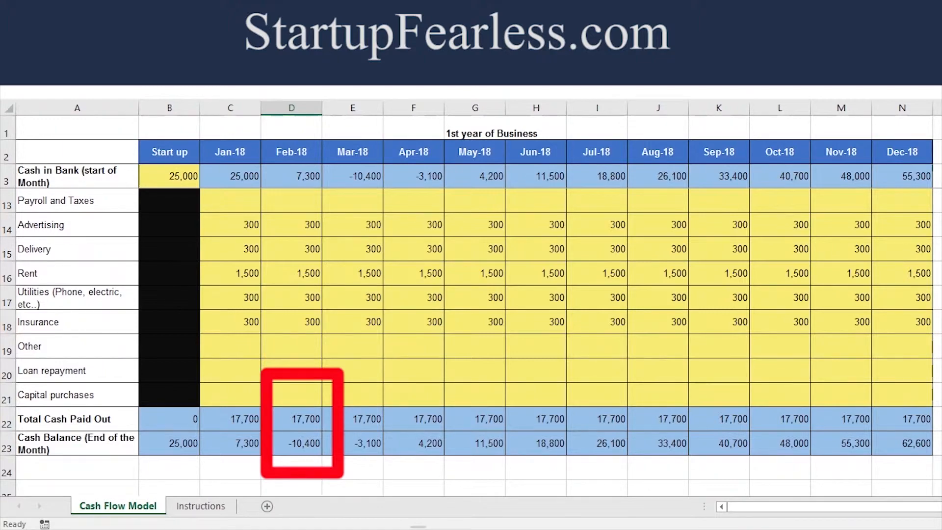
Step: Enter 10,400 for Other (Loan or additional investment) in Feb-18
{"action": "scroll", "coordinate": [471, 342], "scroll_direction": "up", "scroll_amount": 1}
{"action": "scroll", "coordinate": [471, 342], "scroll_direction": "up", "scroll_amount": 2}
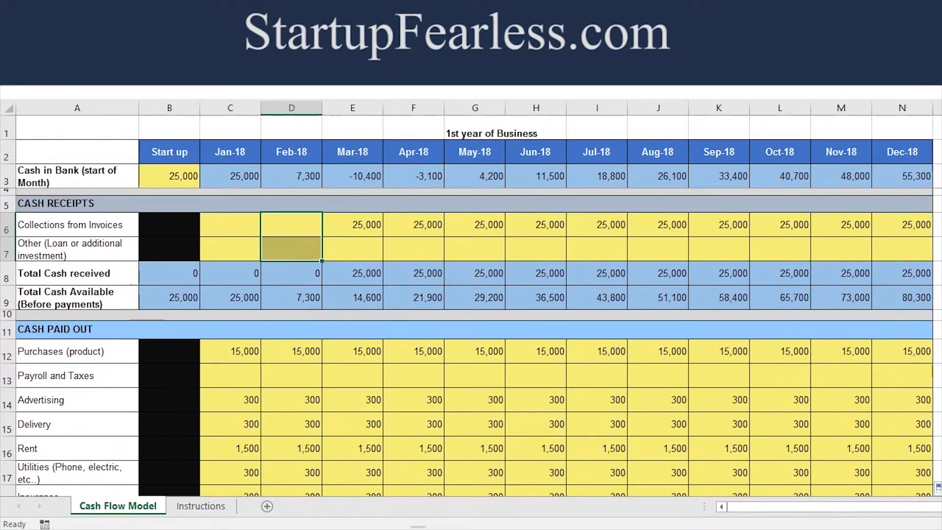
{"action": "left_click", "coordinate": [291, 249]}
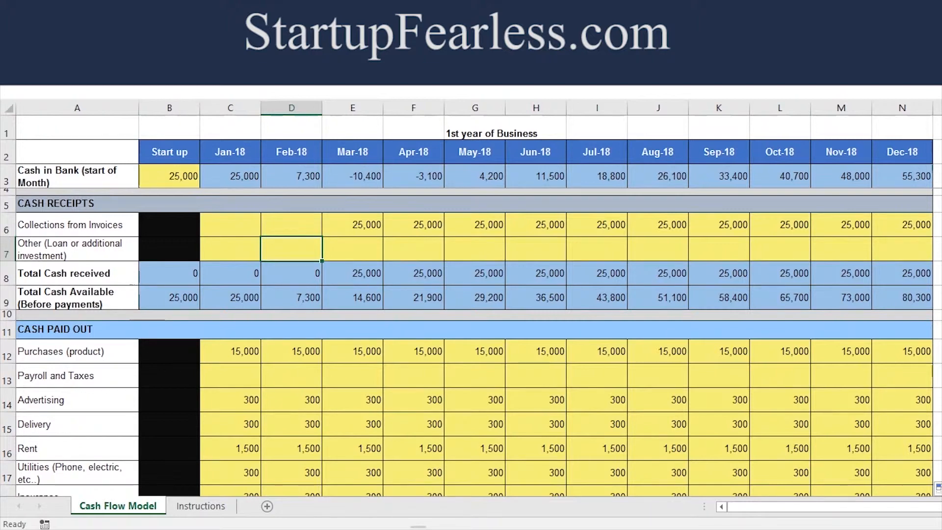
{"action": "type", "text": "10400"}
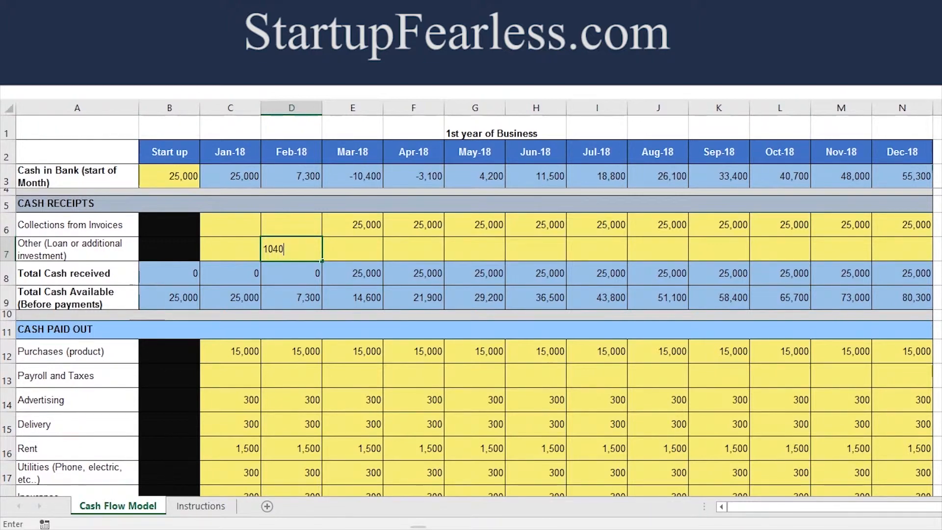
{"action": "key", "text": "Return"}
{"action": "key", "text": "Return"}
{"action": "key", "text": "Return"}
{"action": "key", "text": "Return"}
{"action": "key", "text": "Return"}
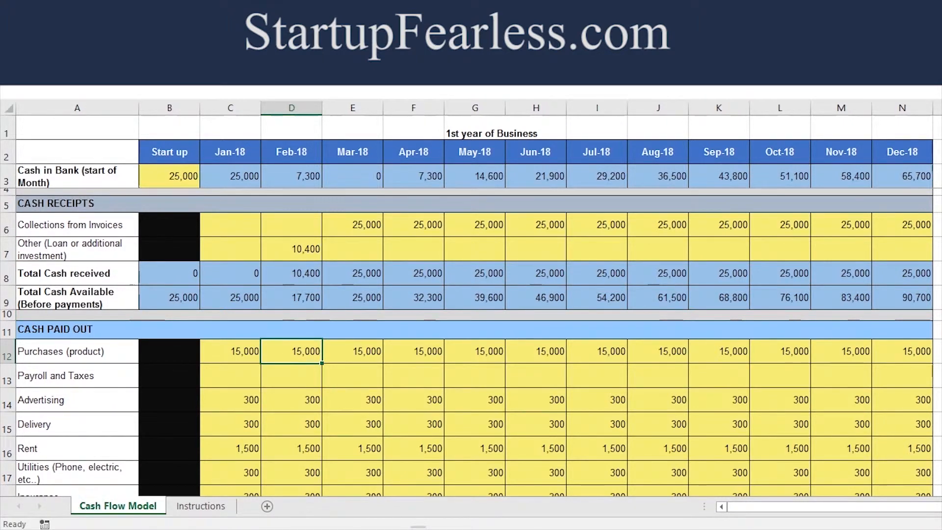
Step: Enter 1,000 for Loan repayment in Mar-18 and copy it across every month through Dec-18
{"action": "scroll", "coordinate": [471, 344], "scroll_direction": "down", "scroll_amount": 3}
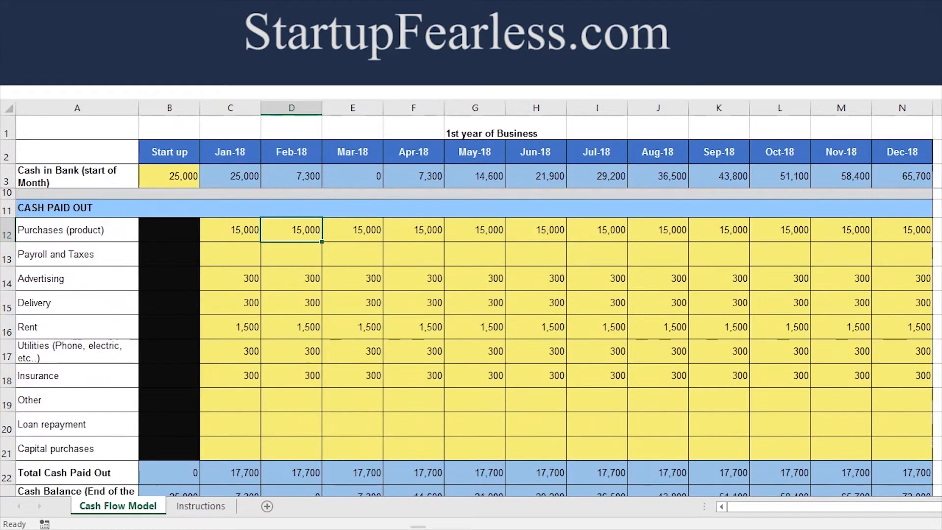
{"action": "scroll", "coordinate": [471, 343], "scroll_direction": "down", "scroll_amount": 1}
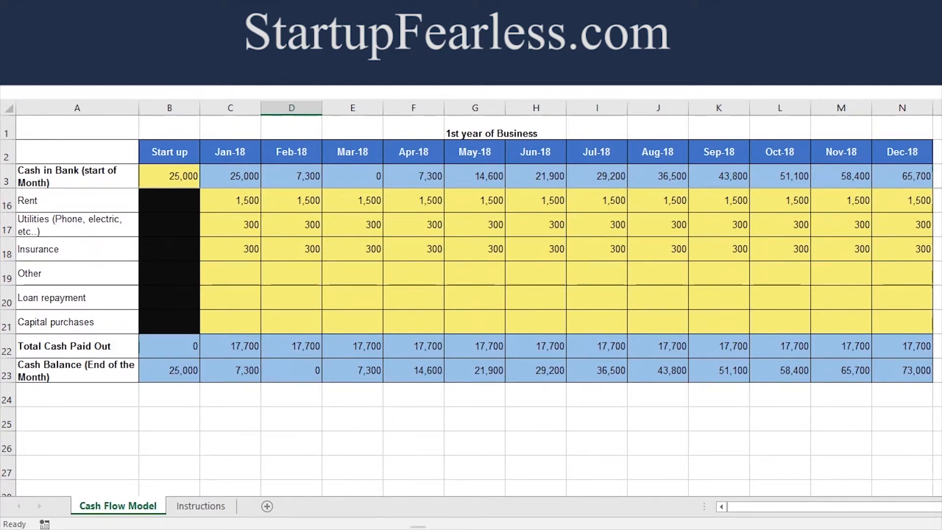
{"action": "left_click", "coordinate": [352, 297]}
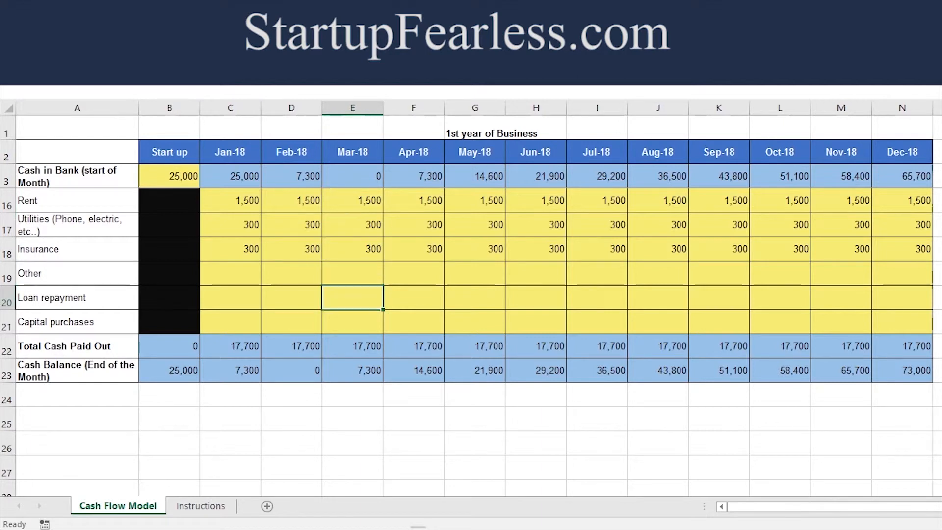
{"action": "type", "text": "1"}
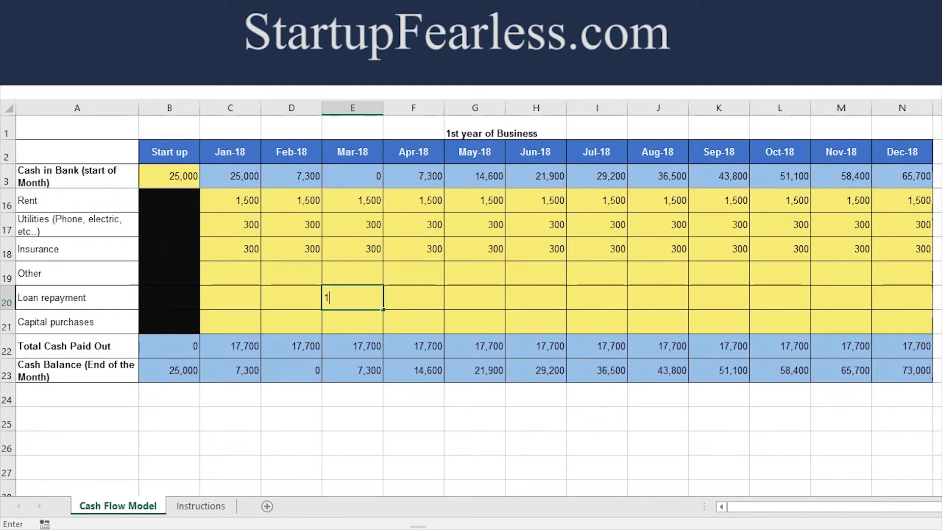
{"action": "type", "text": "000"}
{"action": "key", "text": "Return"}
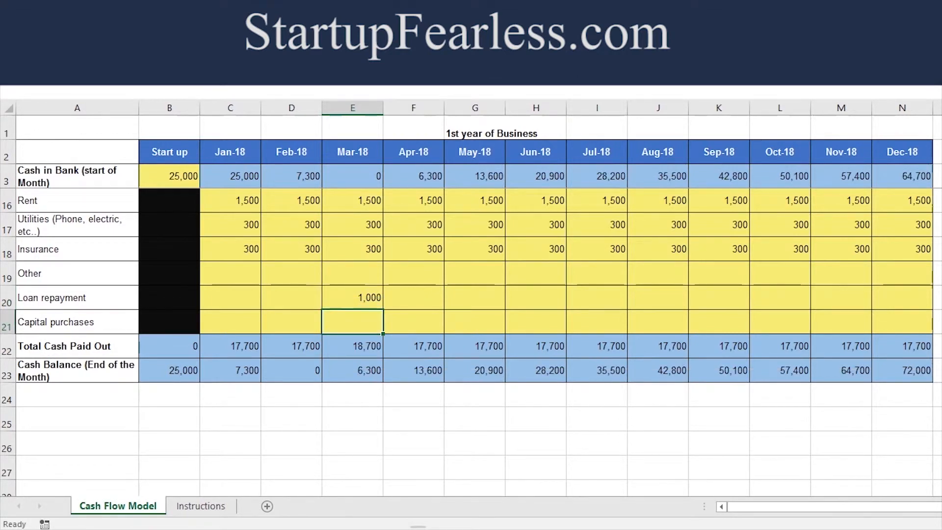
{"action": "left_click", "coordinate": [352, 298]}
{"action": "left_click_drag", "start_coordinate": [382, 309], "coordinate": [908, 309]}
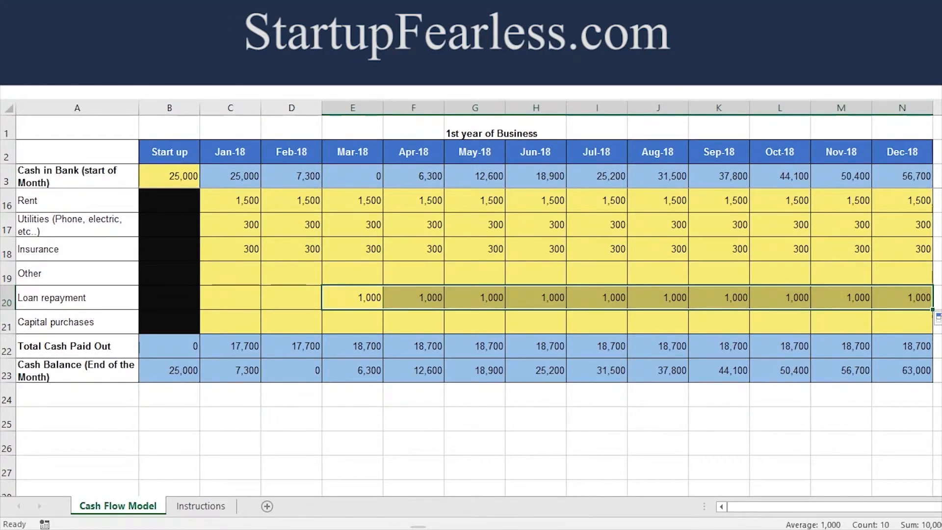
Step: Clear the Collections from Invoices amount for Mar-18 to model a late customer payment
{"action": "scroll", "coordinate": [471, 338], "scroll_direction": "up", "scroll_amount": 4}
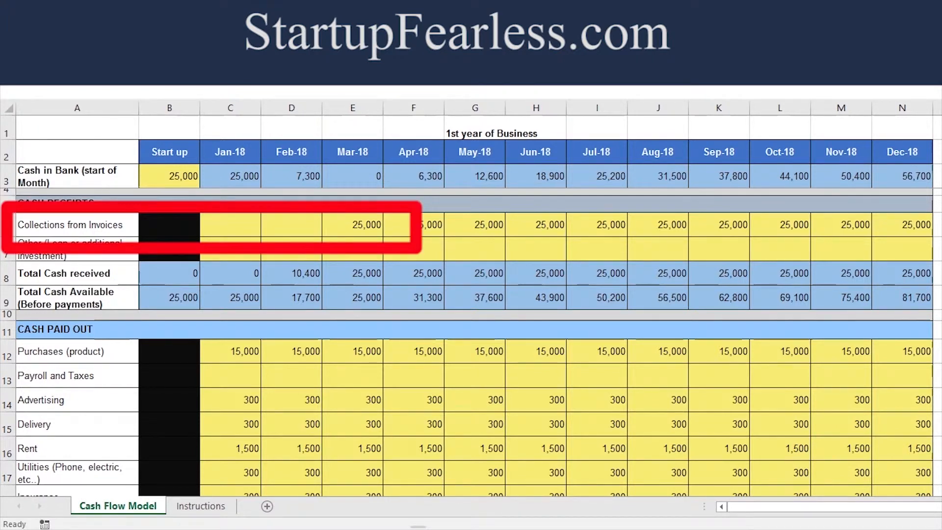
{"action": "left_click", "coordinate": [352, 224]}
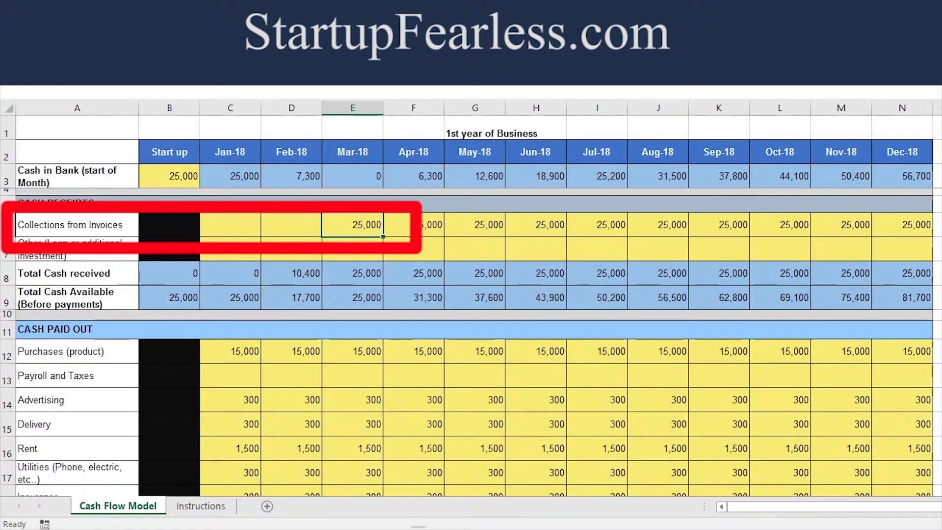
{"action": "key", "text": "BackSpace"}
{"action": "key", "text": "Return"}
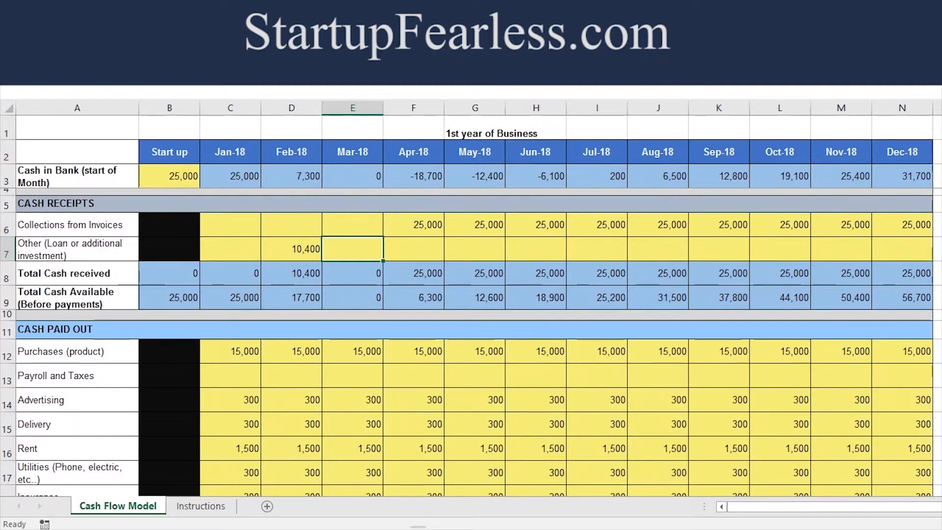
Step: Check the Mar-18 end-of-month cash balance and enter 18,700 for Other (Loan or additional investment) in Mar-18
{"action": "scroll", "coordinate": [471, 344], "scroll_direction": "down", "scroll_amount": 4}
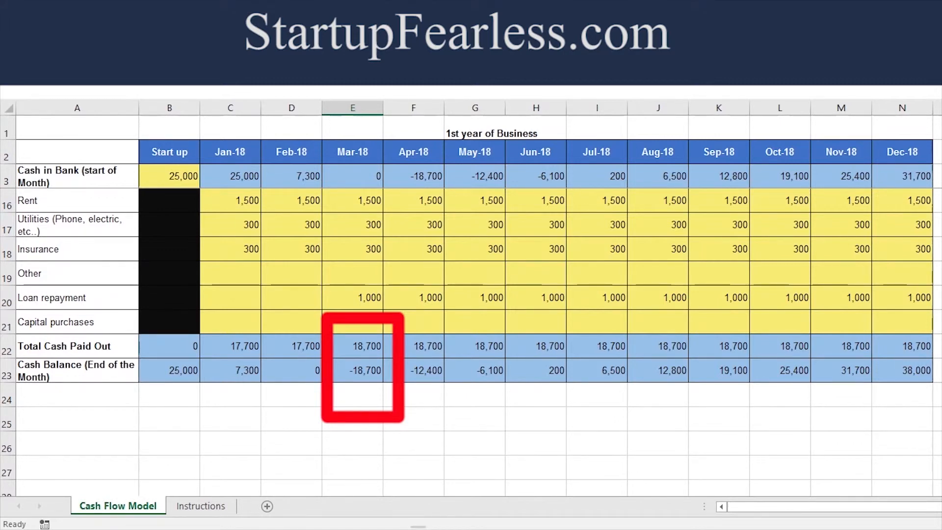
{"action": "scroll", "coordinate": [471, 344], "scroll_direction": "up", "scroll_amount": 4}
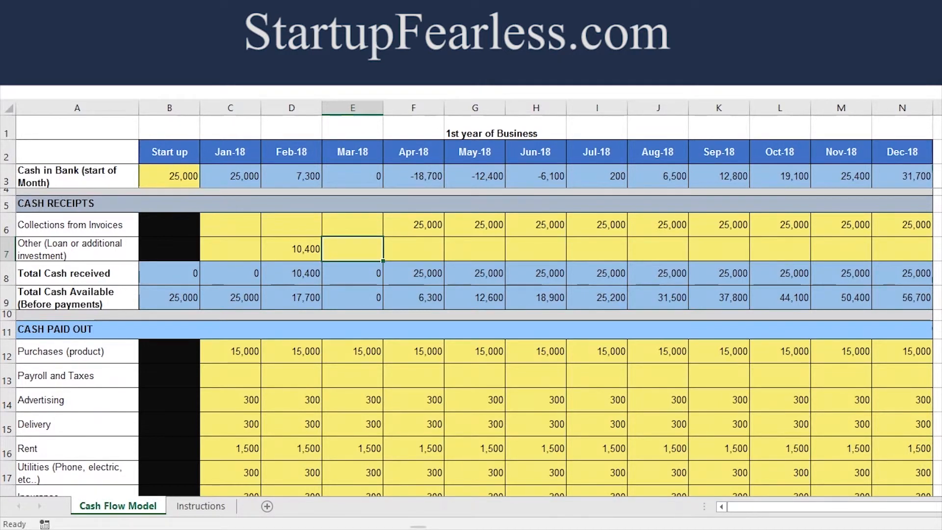
{"action": "scroll", "coordinate": [471, 344], "scroll_direction": "down", "scroll_amount": 3}
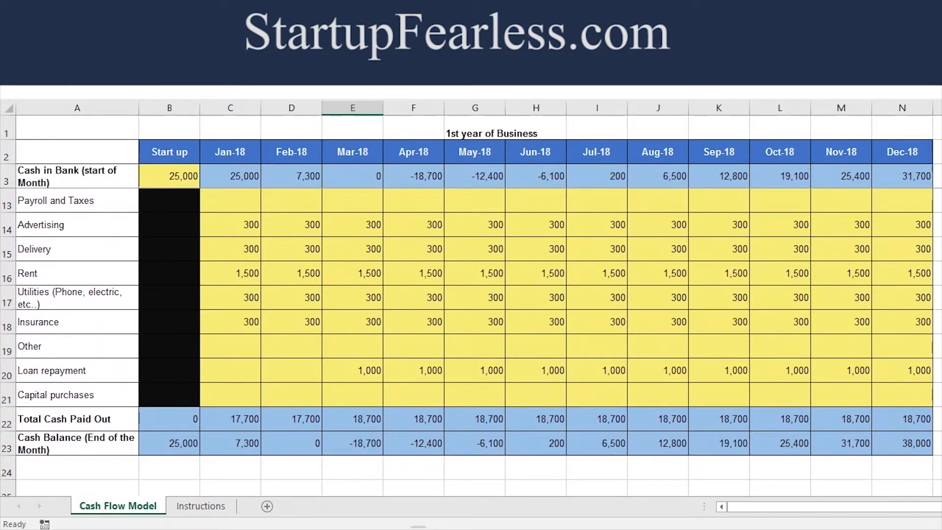
{"action": "scroll", "coordinate": [471, 343], "scroll_direction": "up", "scroll_amount": 3}
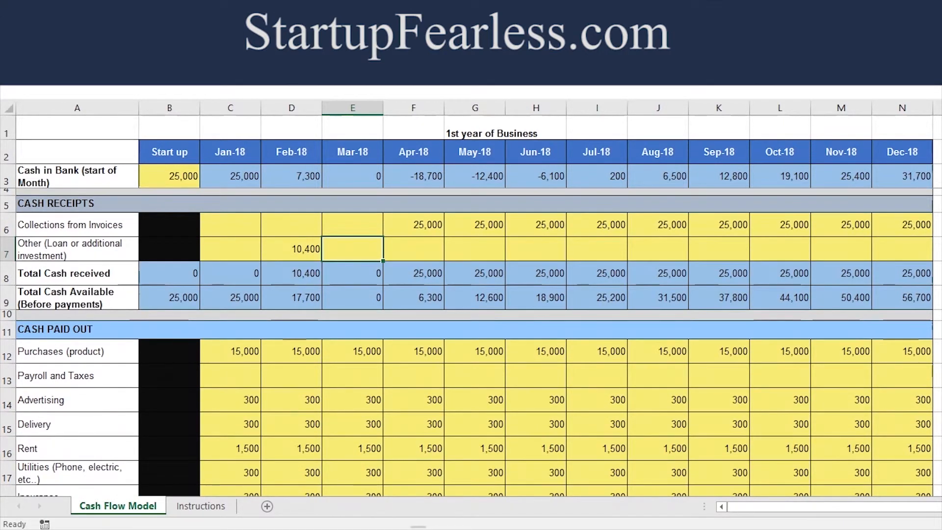
{"action": "type", "text": "18700"}
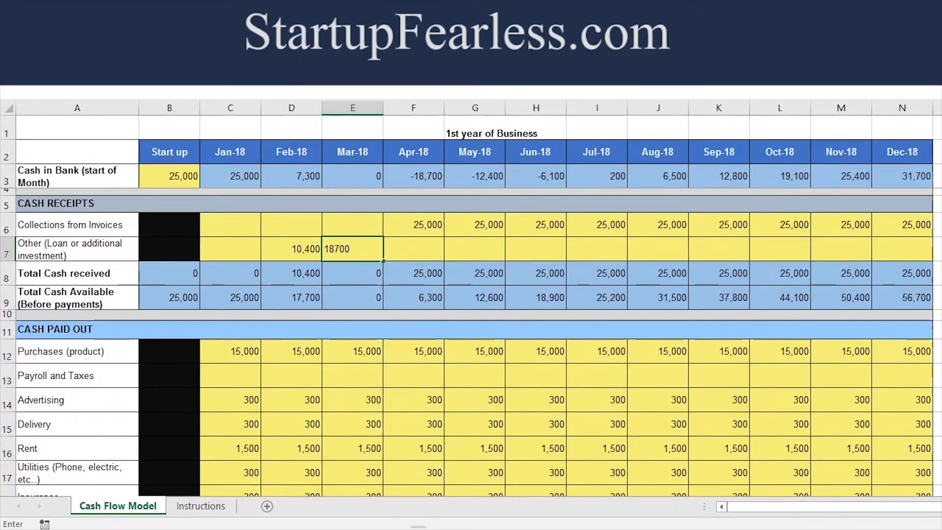
{"action": "key", "text": "Return"}
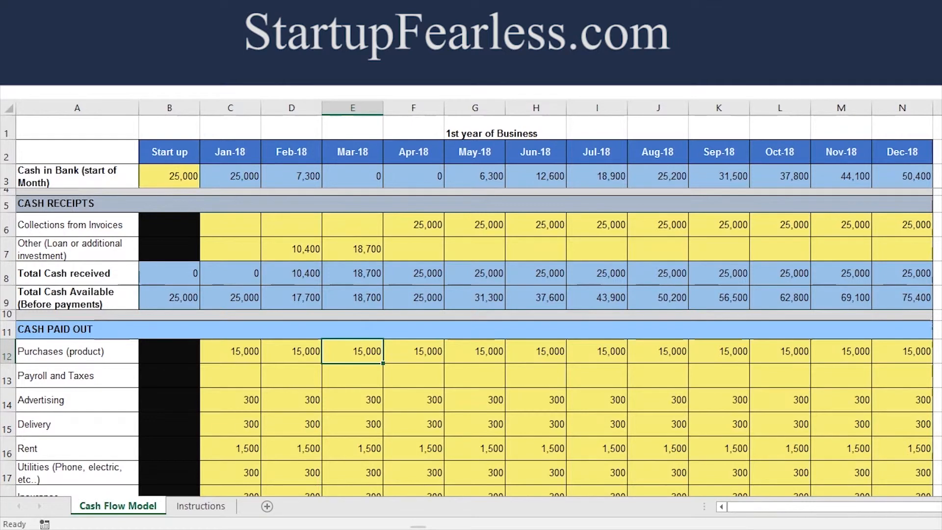